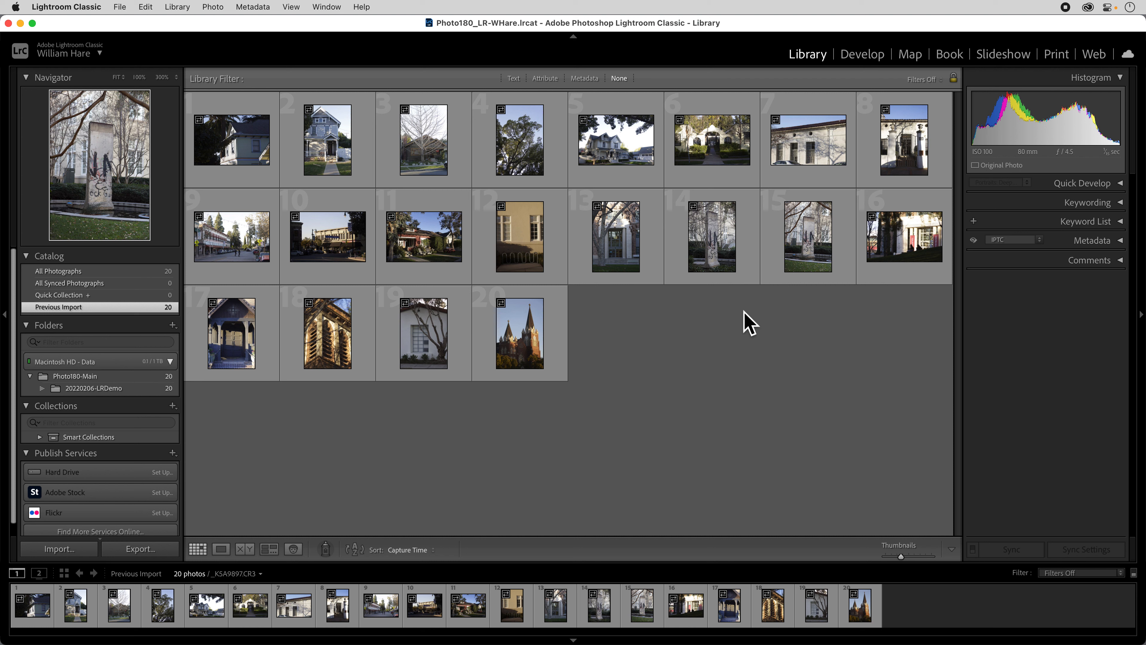
# Expand the Keywording and Metadata sections and switch the metadata display to the Default set.
pyautogui.click(1127, 207)
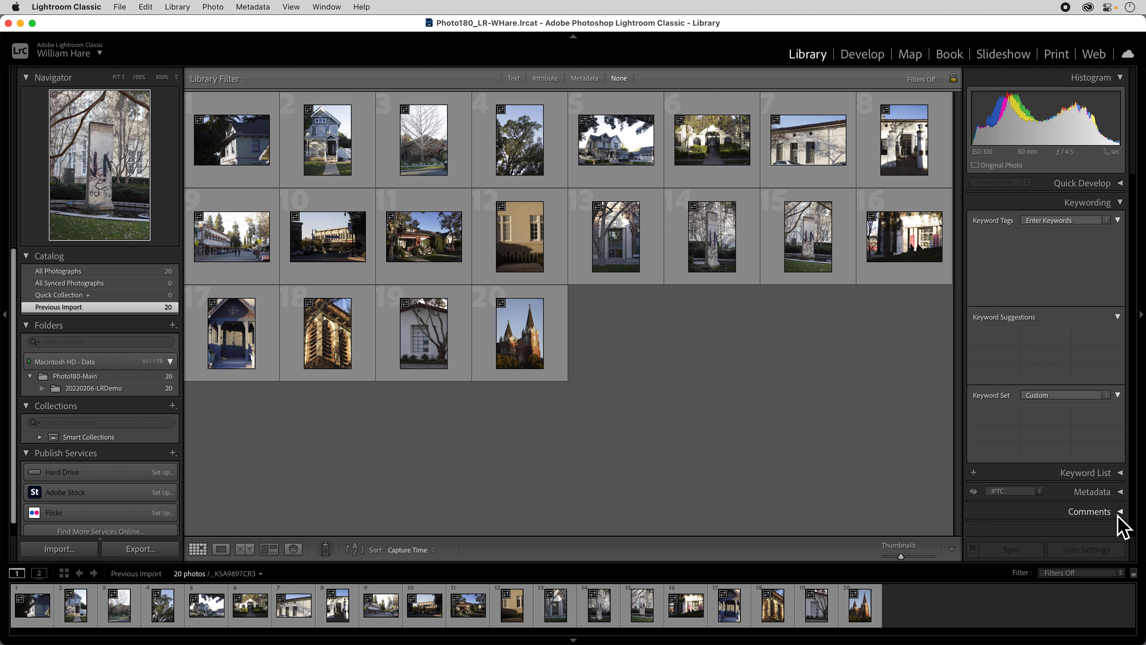
pyautogui.click(1120, 492)
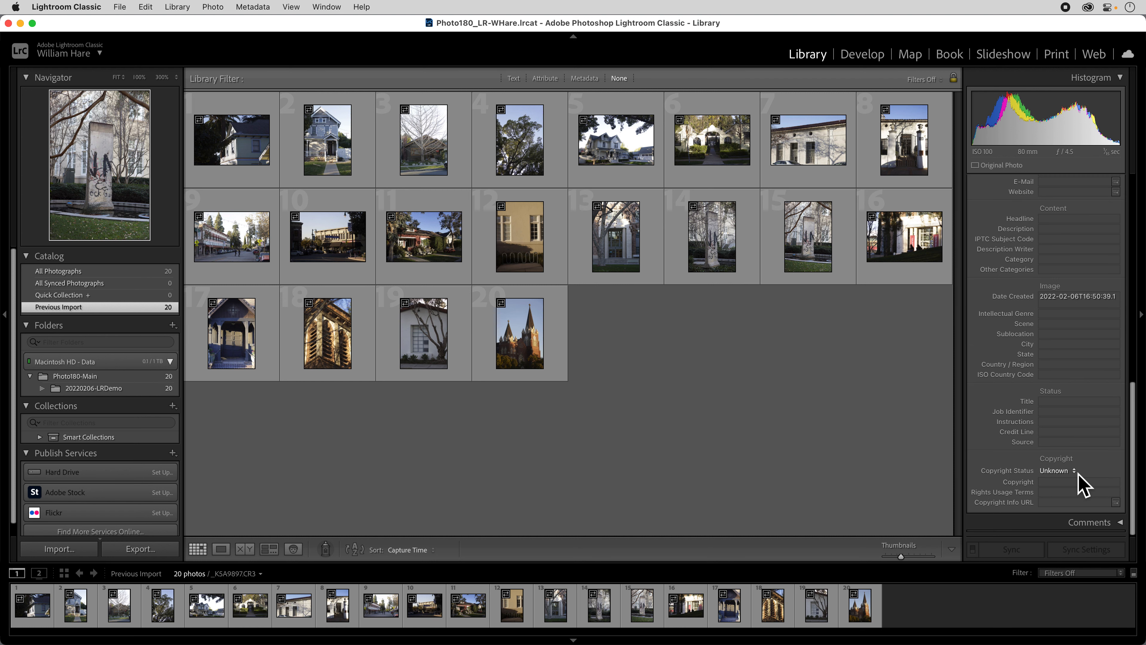
pyautogui.scroll(6, 1082, 485)
pyautogui.click(1012, 292)
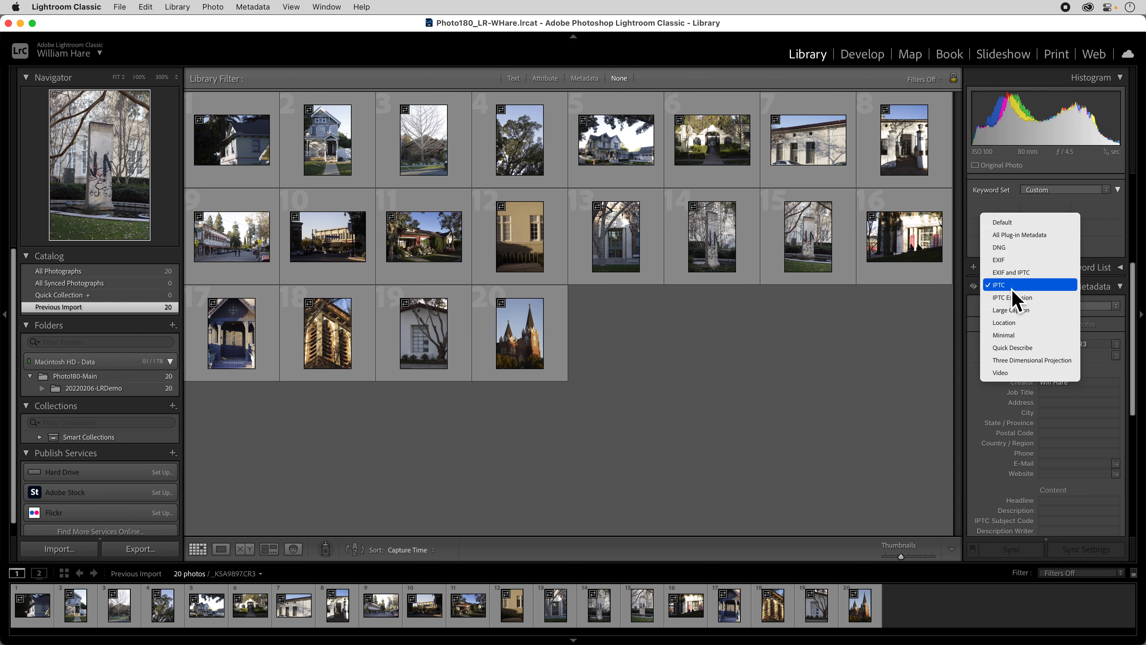
pyautogui.click(1002, 222)
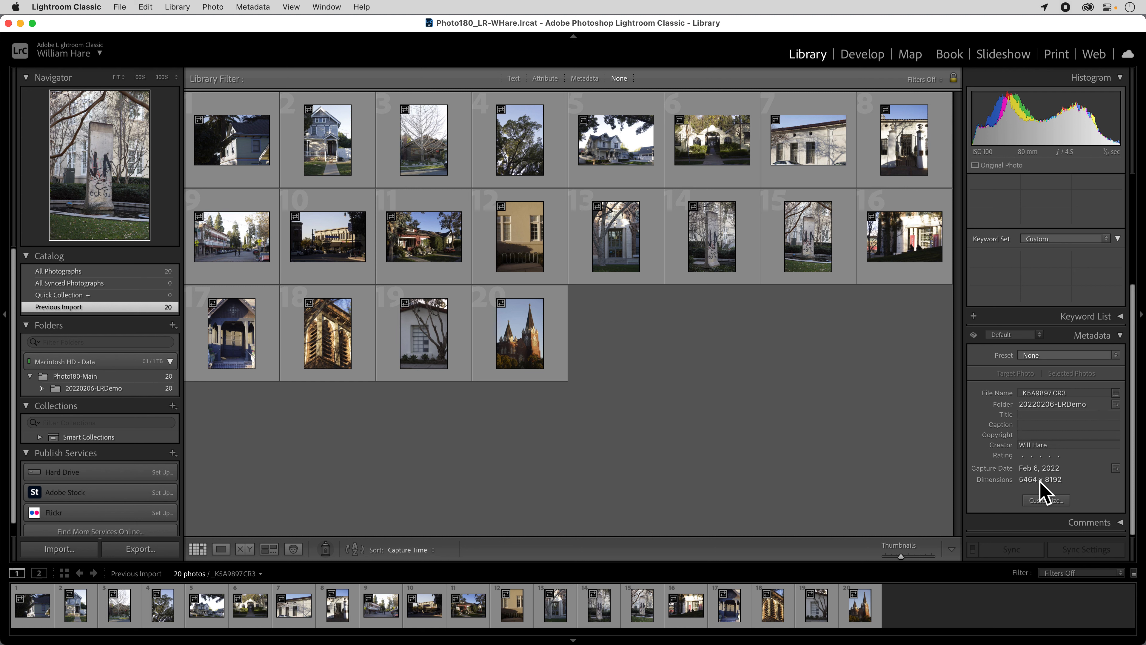
# Switch the metadata display to EXIF and review the photo's camera and exposure information.
pyautogui.click(1018, 338)
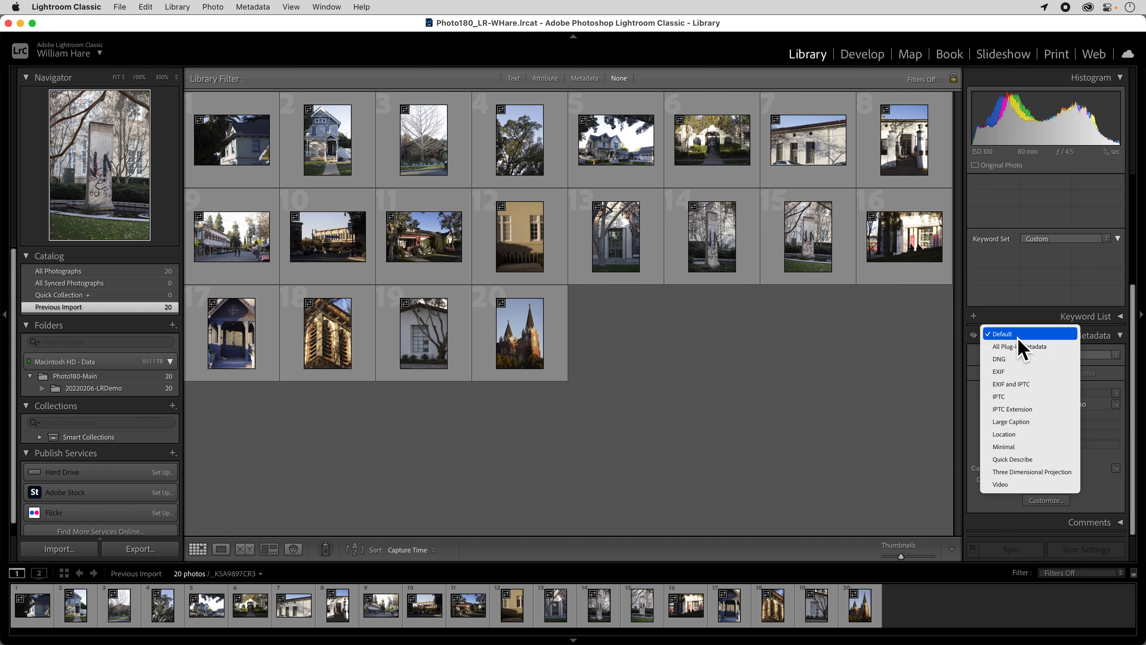
pyautogui.click(1007, 375)
pyautogui.scroll(-2, 1062, 436)
pyautogui.scroll(-2, 1063, 436)
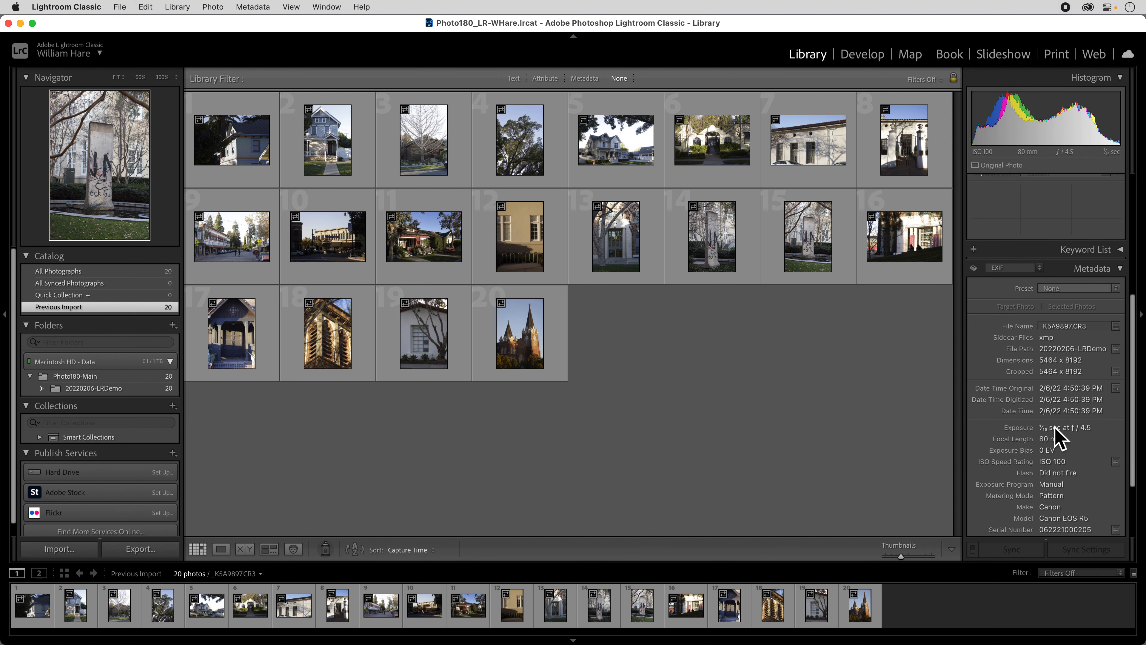
pyautogui.scroll(-2, 1051, 431)
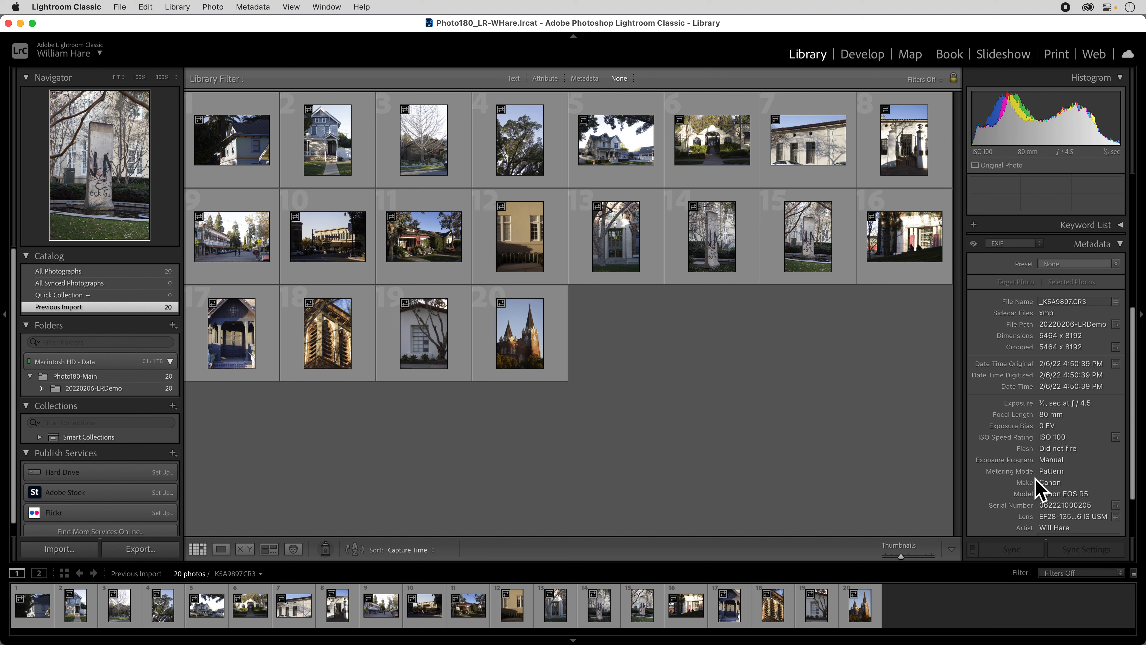
# Switch the metadata display to IPTC and look through the contact, content, image, status and copyright fields.
pyautogui.click(1017, 244)
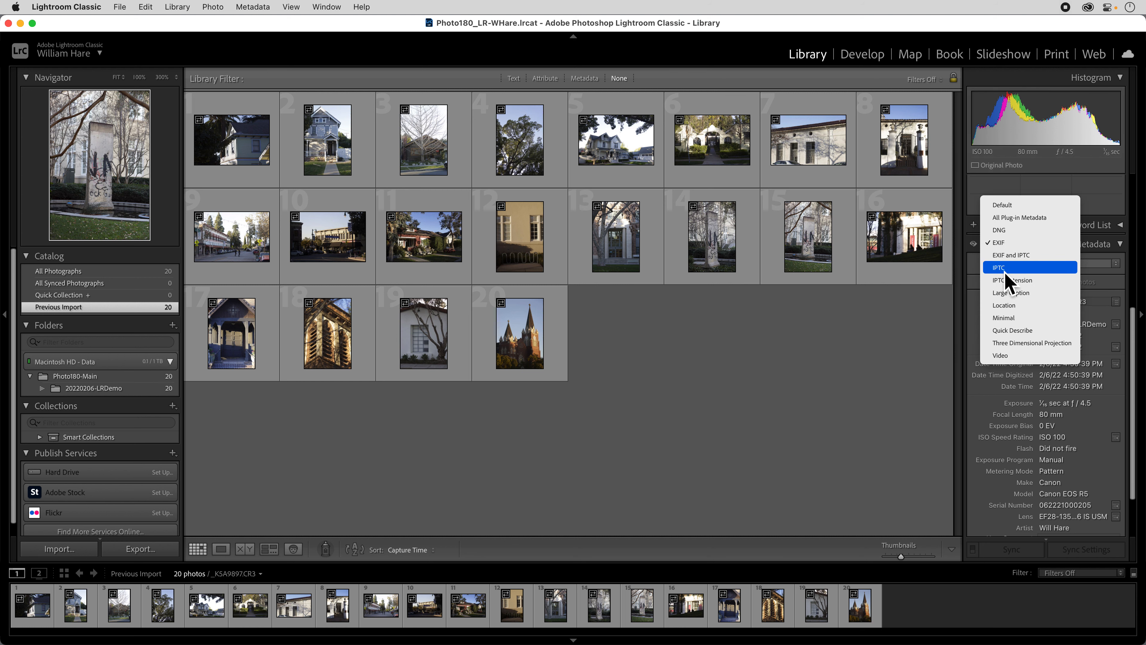
pyautogui.click(1012, 269)
pyautogui.scroll(-10, 1061, 422)
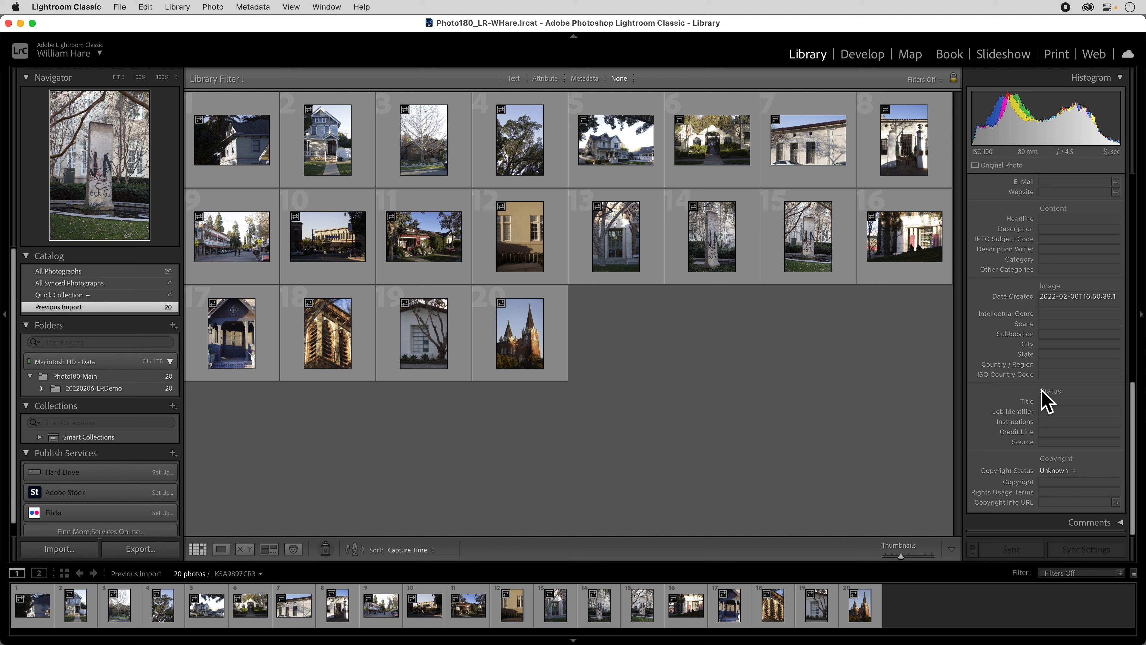
pyautogui.scroll(10, 1075, 320)
pyautogui.scroll(5, 1072, 313)
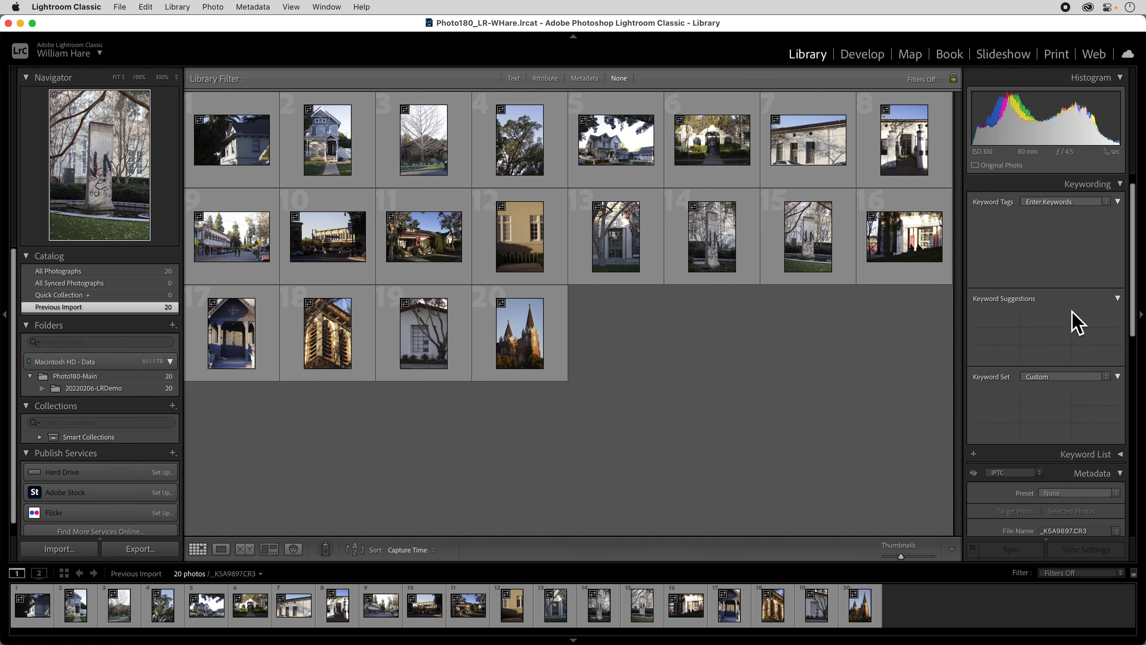
pyautogui.scroll(-4, 1075, 322)
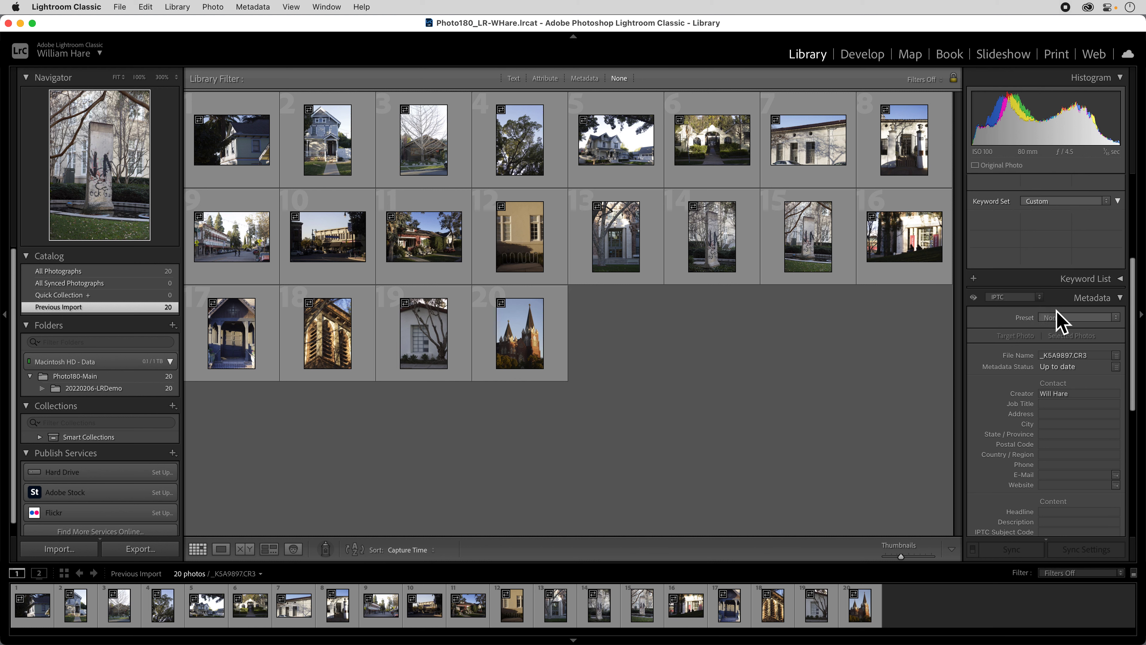
pyautogui.scroll(-1, 1056, 321)
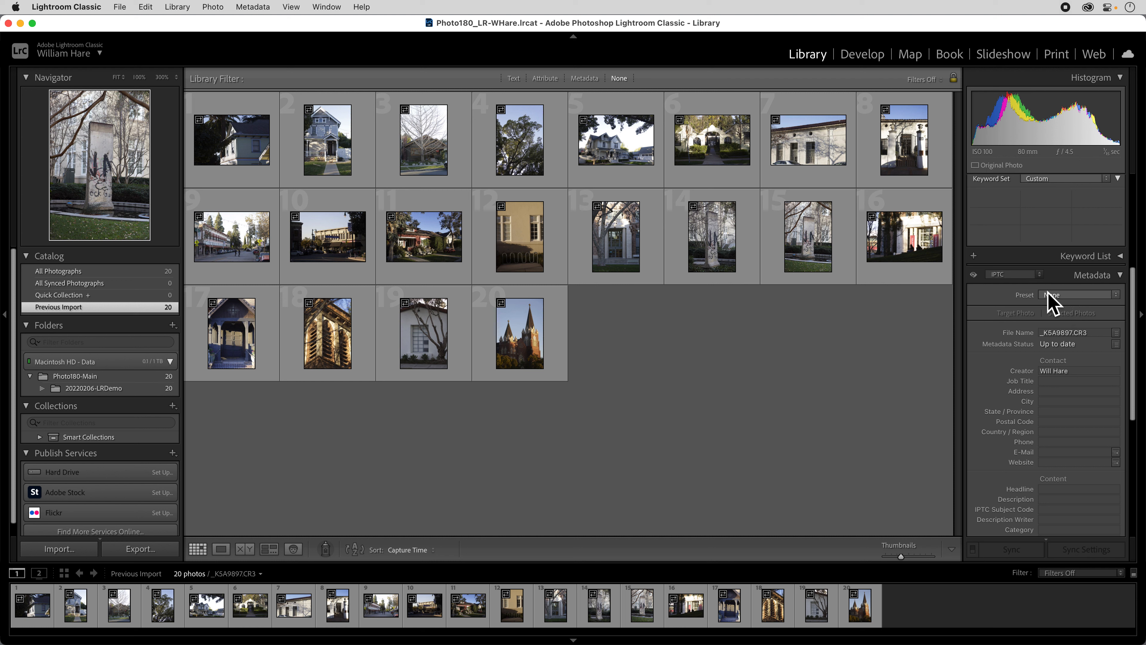
pyautogui.click(1064, 298)
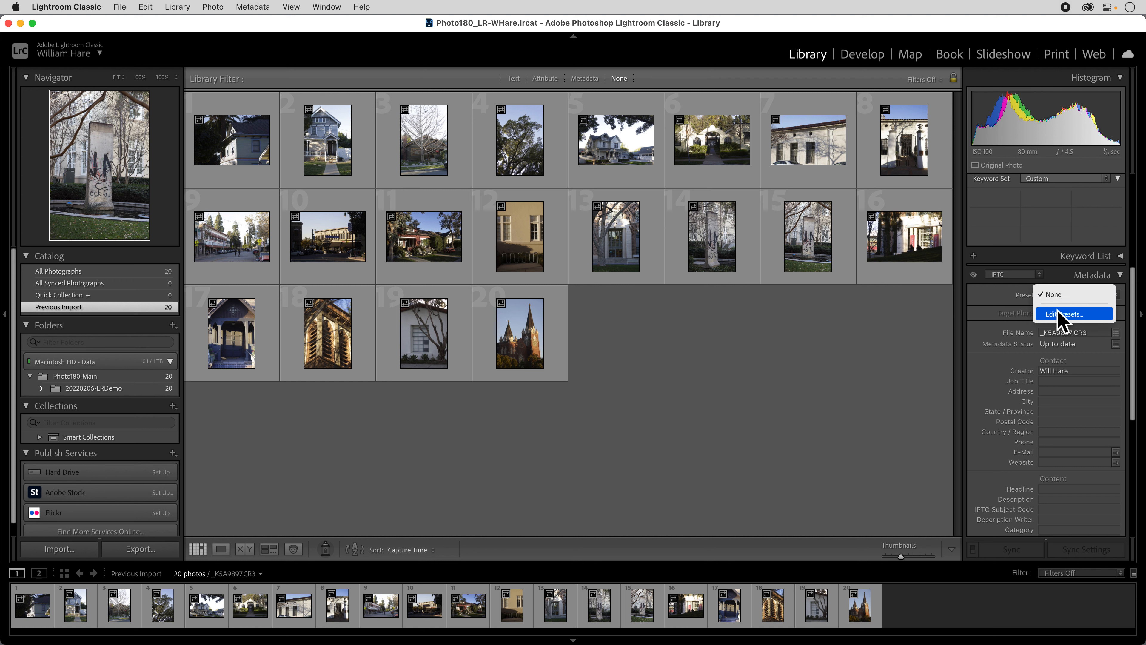
pyautogui.click(1047, 296)
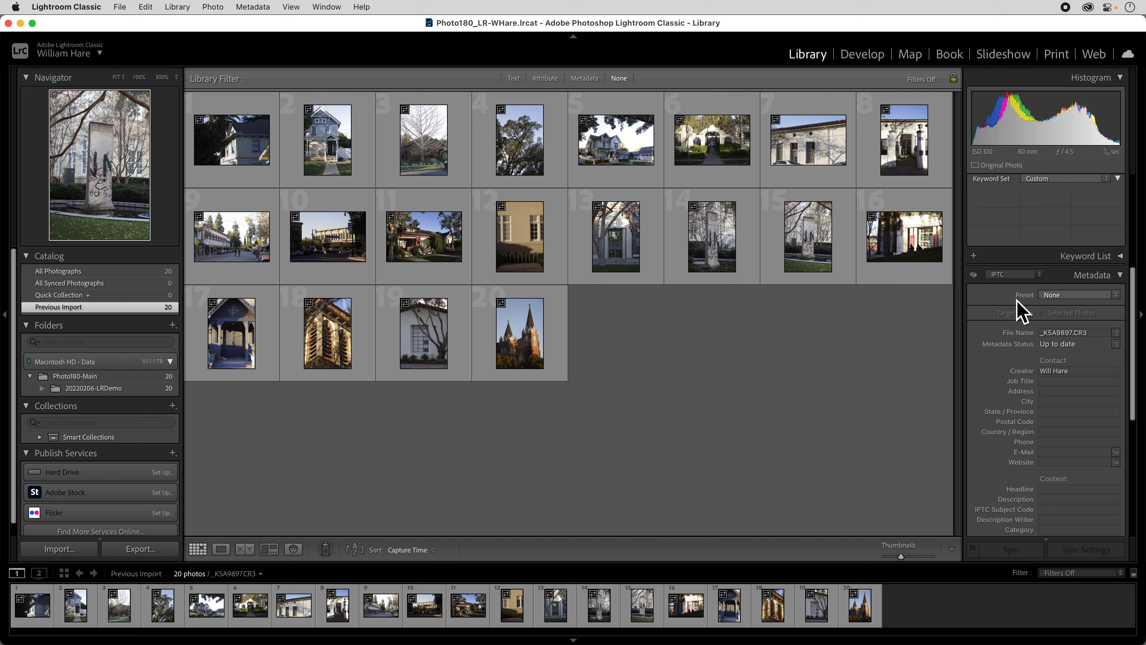
pyautogui.click(1076, 300)
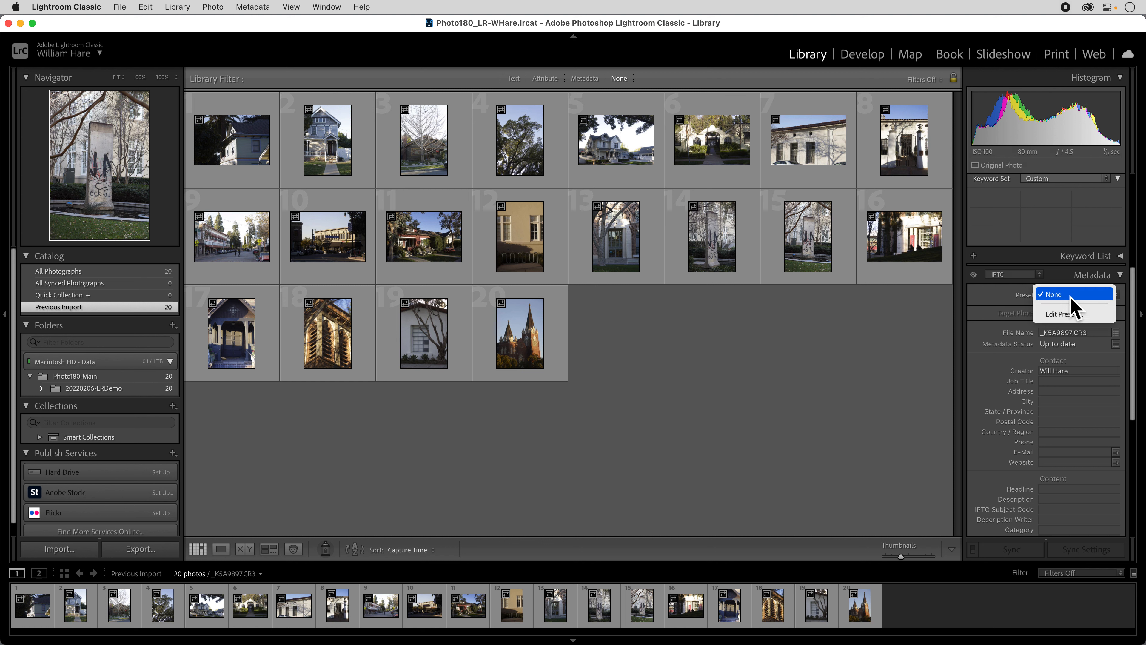
pyautogui.click(1009, 311)
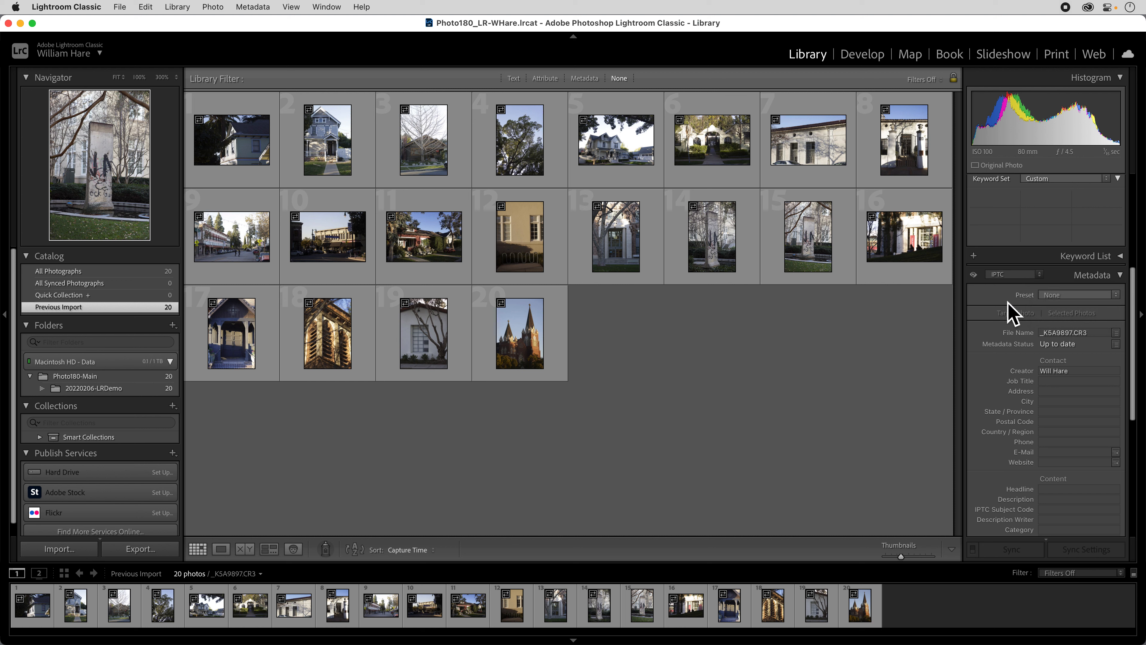
pyautogui.click(252, 7)
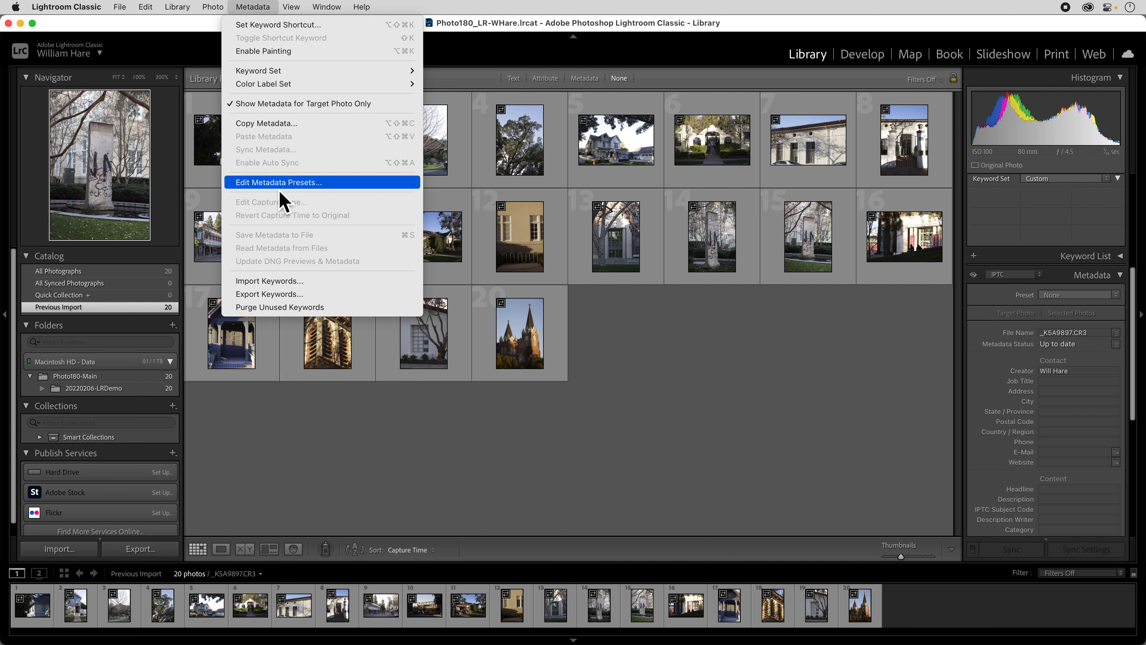
pyautogui.click(261, 8)
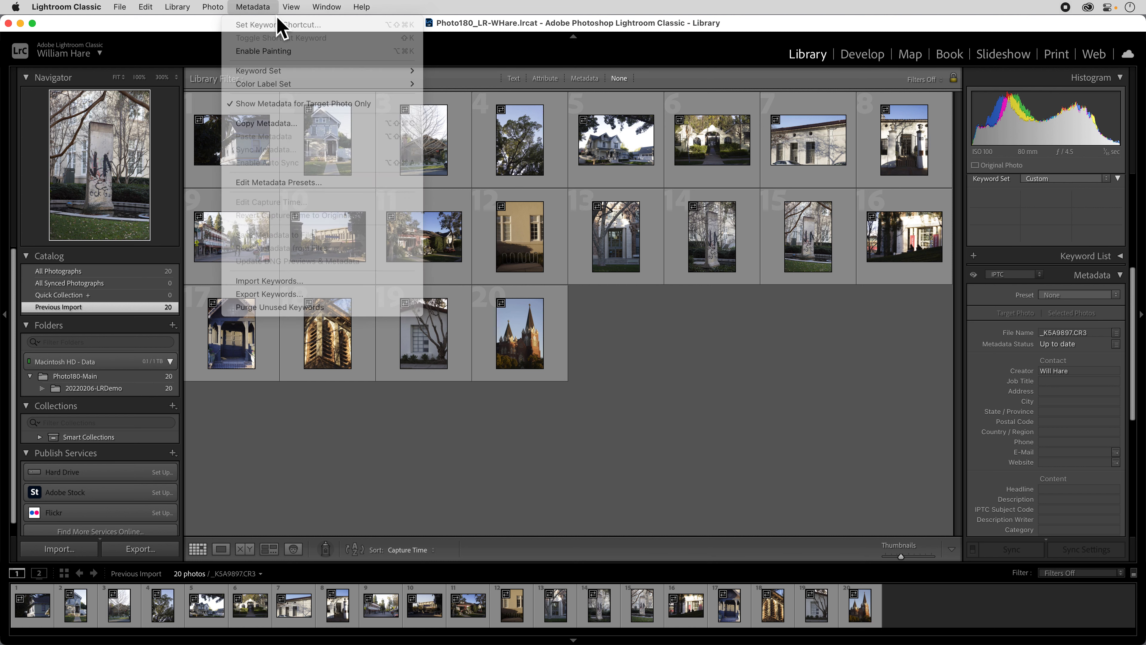
pyautogui.click(1079, 297)
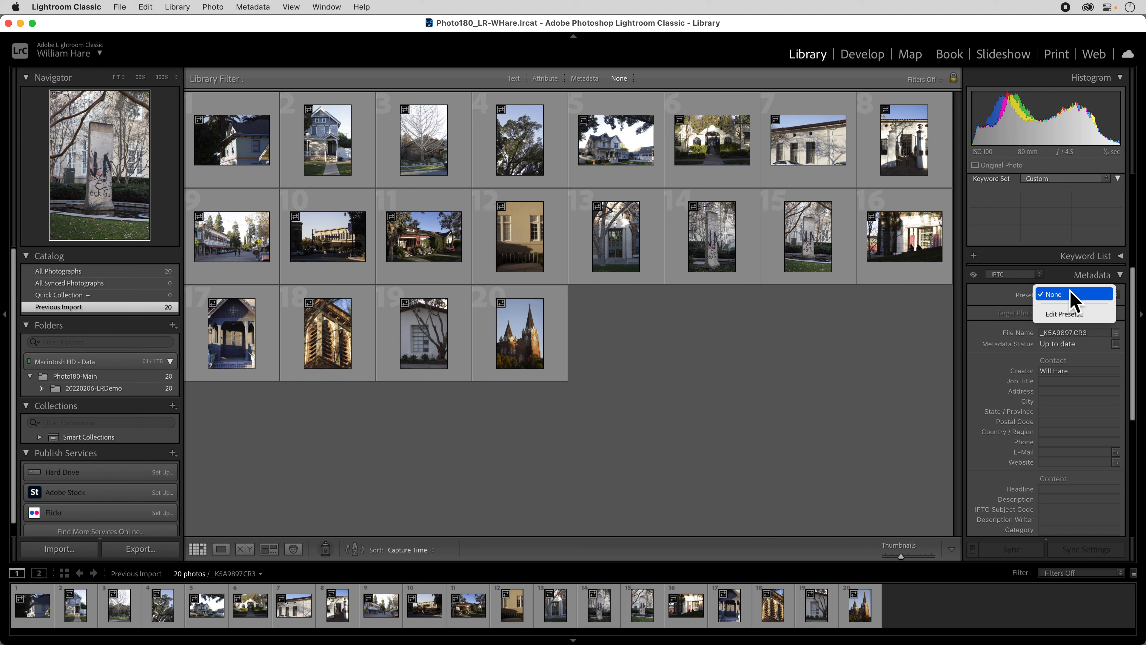
pyautogui.click(1010, 296)
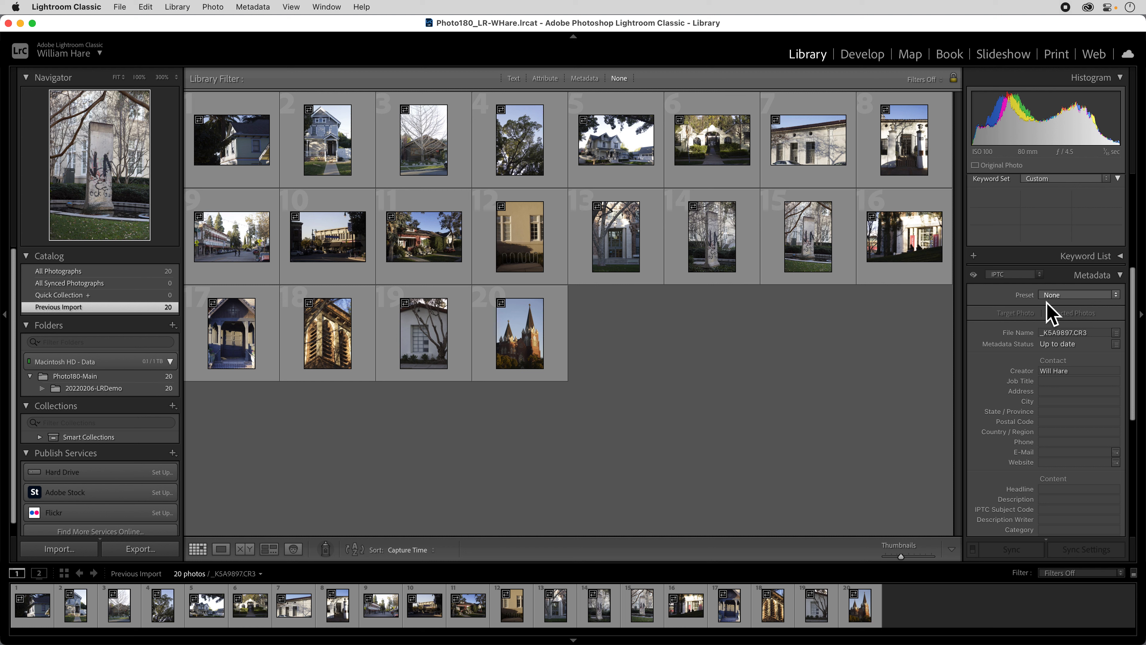
# Open the metadata preset editor and look through its IPTC Copyright, Creator and Image fields.
pyautogui.click(1061, 296)
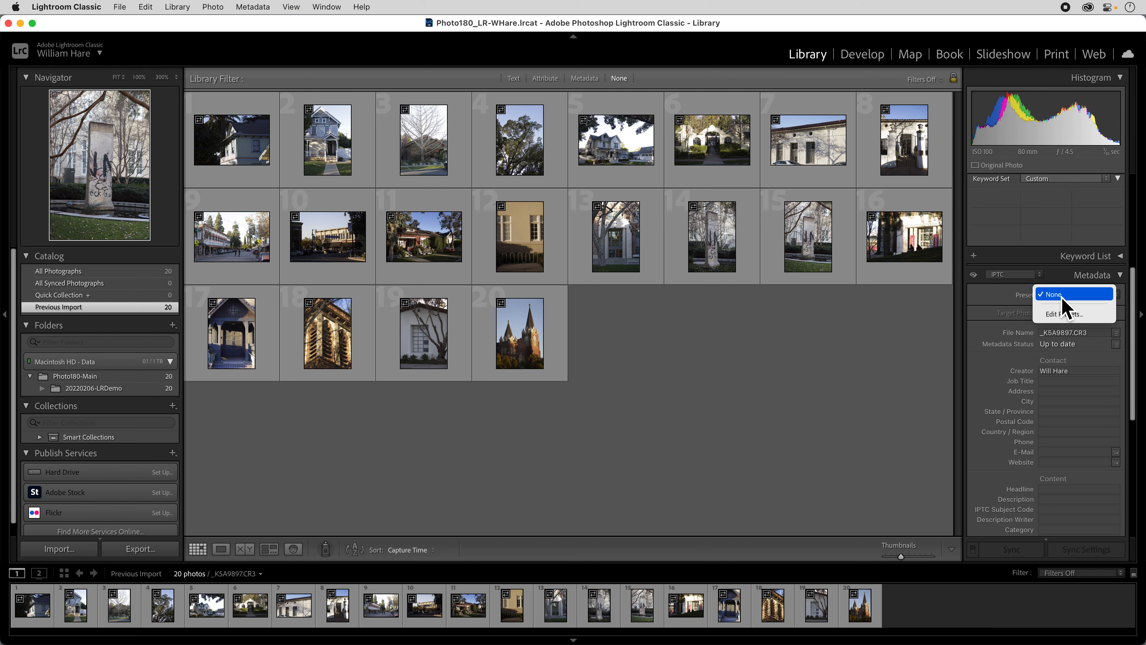
pyautogui.click(1067, 316)
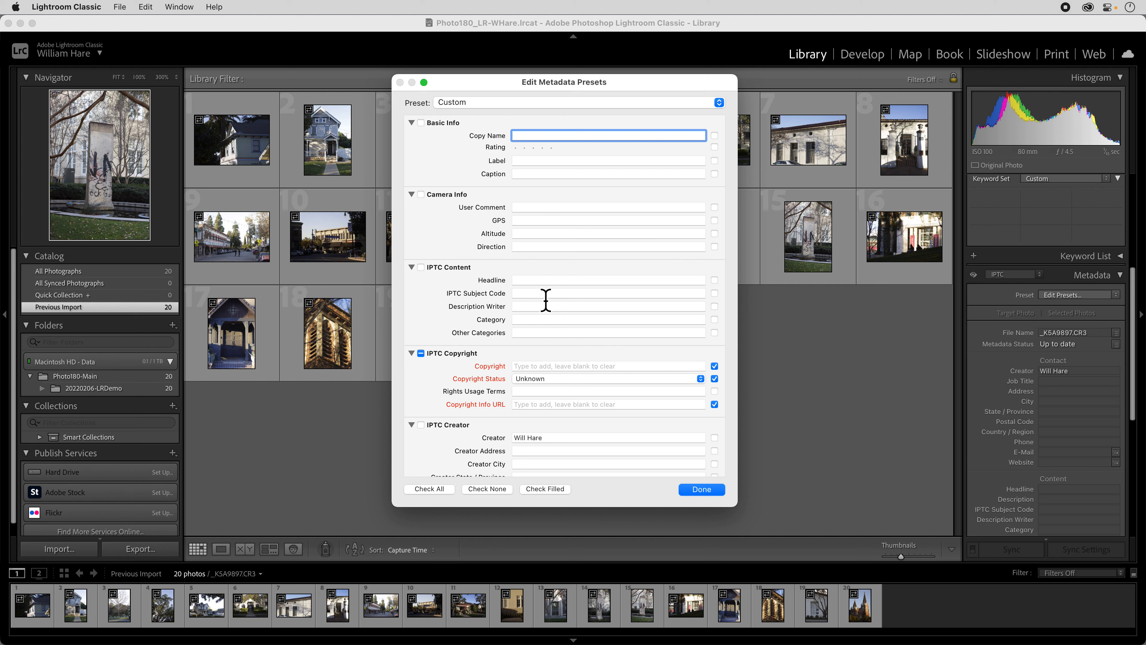
pyautogui.scroll(-10, 546, 299)
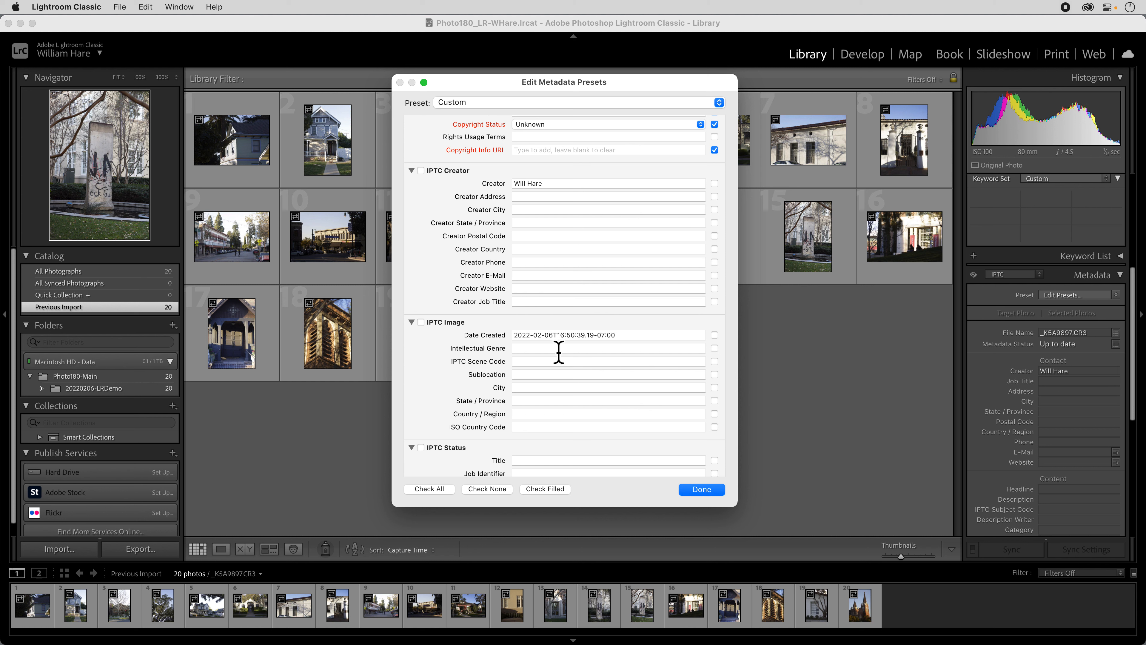
pyautogui.scroll(4, 565, 343)
pyautogui.scroll(2, 565, 347)
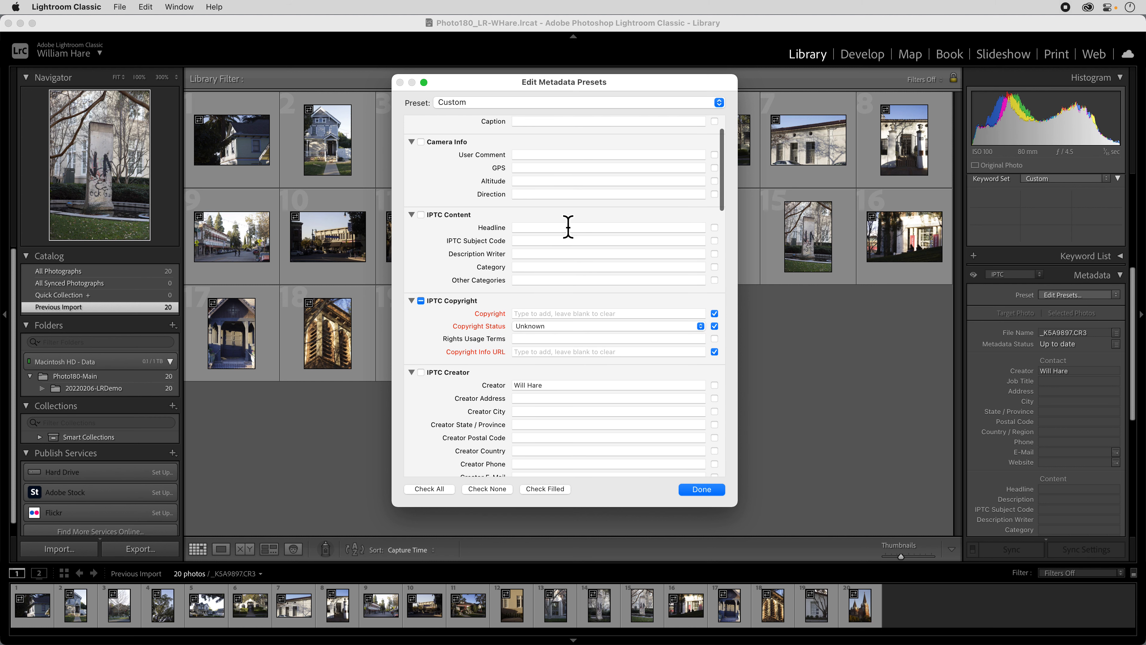
# Fill in IPTC Copyright with © and the photographer's name, status Copyrighted, and the photographer's website as info URL.
pyautogui.click(540, 315)
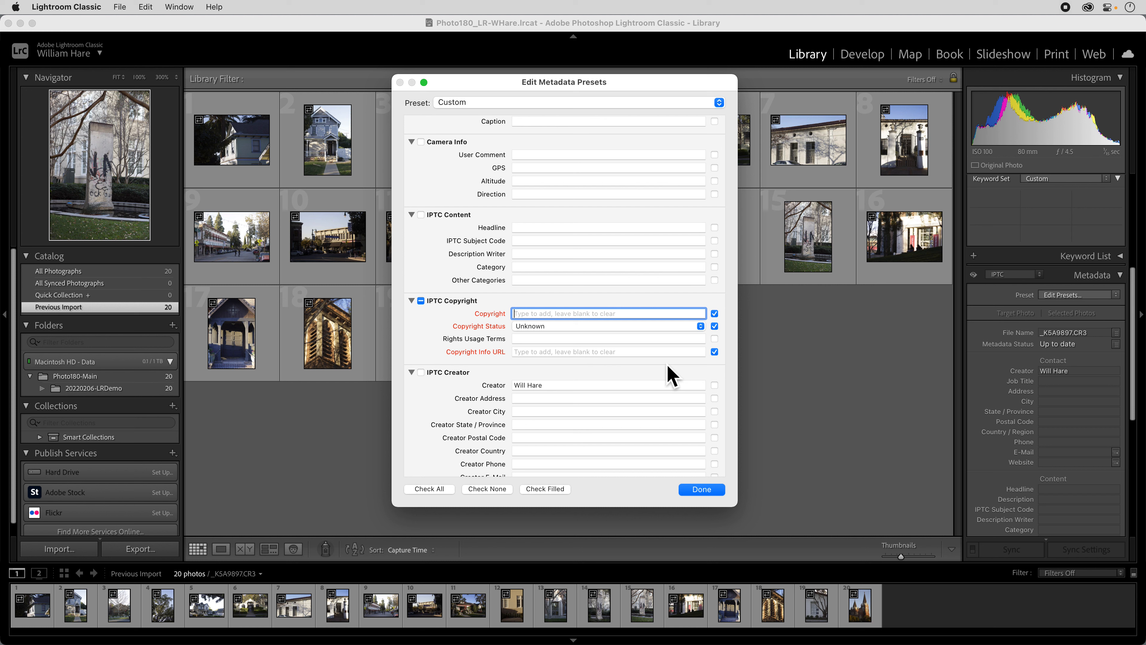
pyautogui.press('alt')
pyautogui.write('©Will Hare')
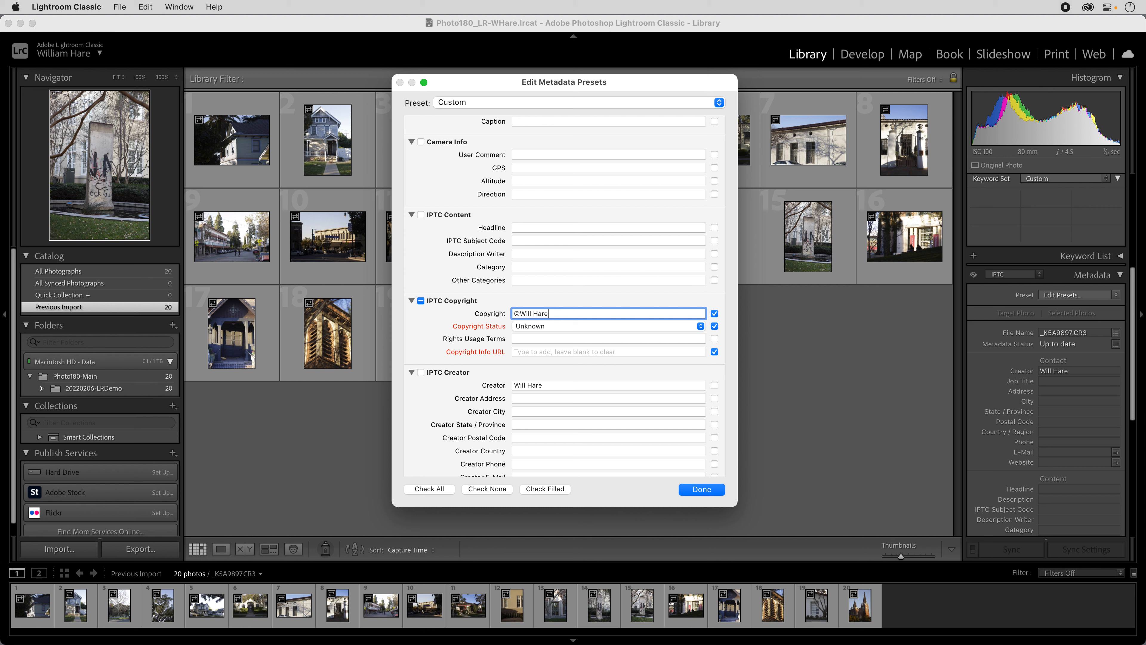
pyautogui.click(554, 326)
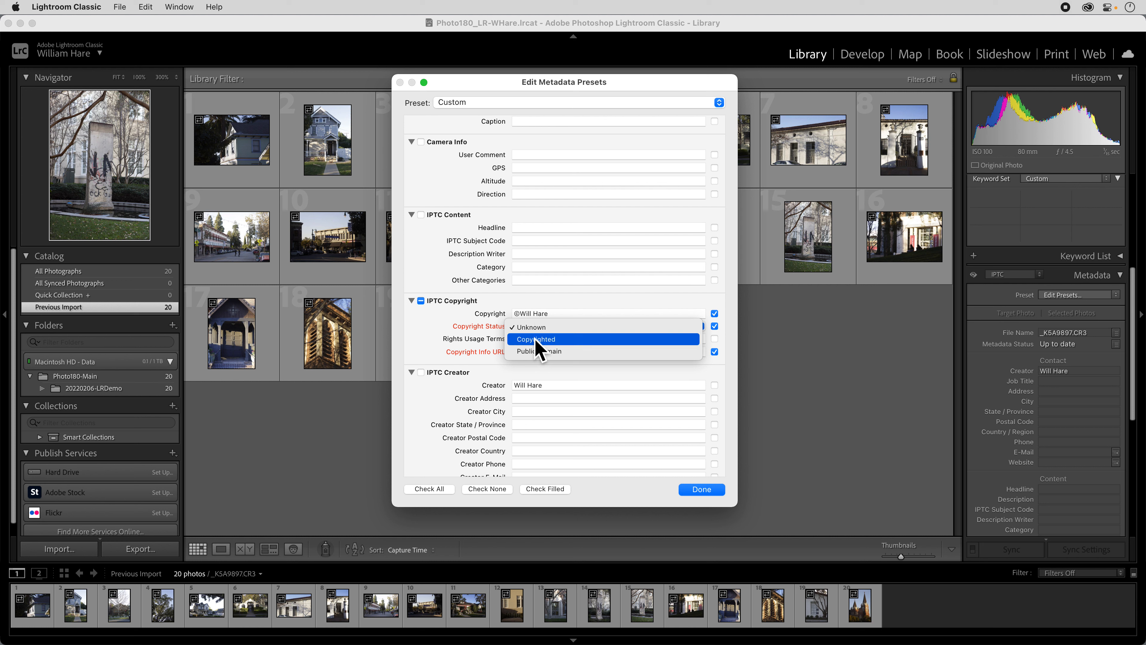
pyautogui.click(561, 338)
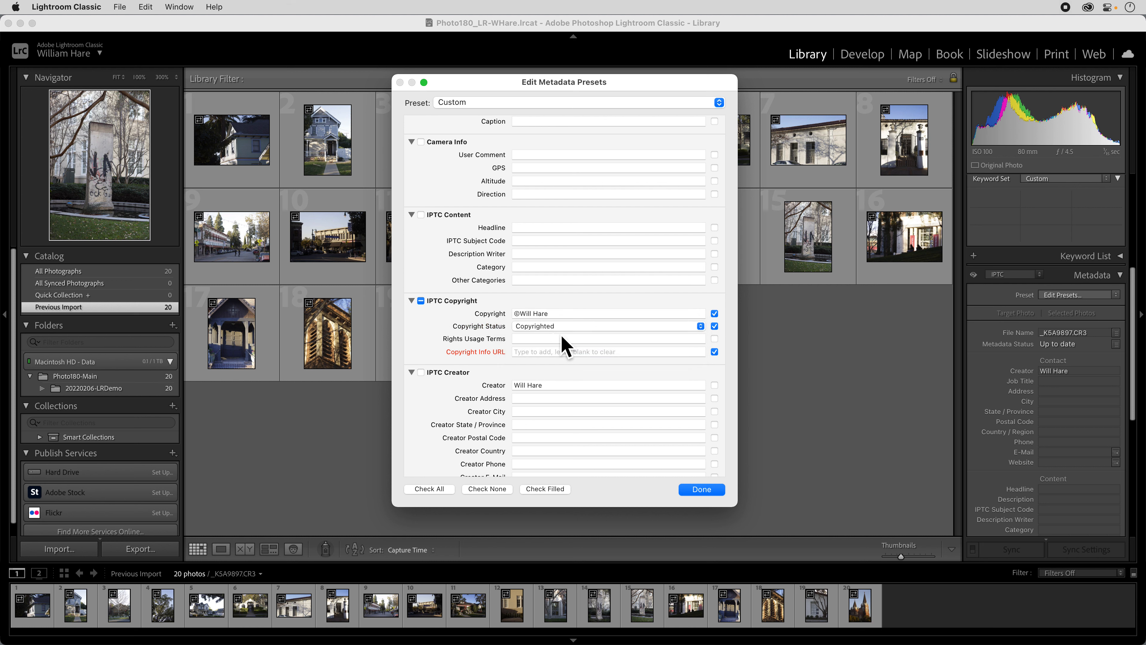
pyautogui.click(530, 352)
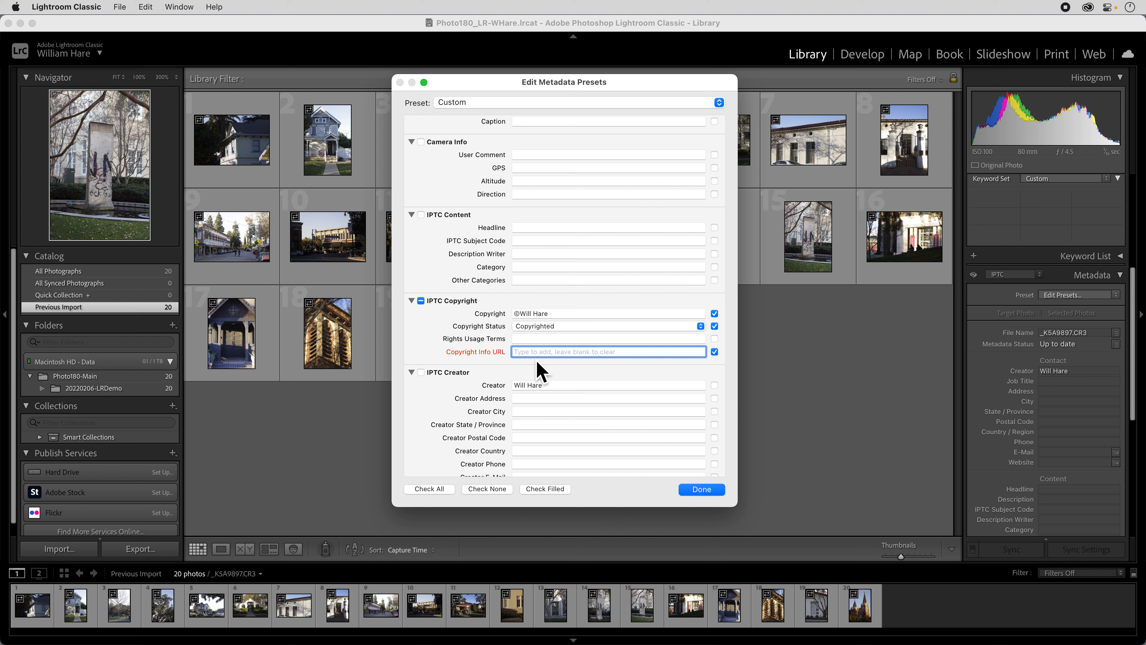
pyautogui.write('www.hare.photography')
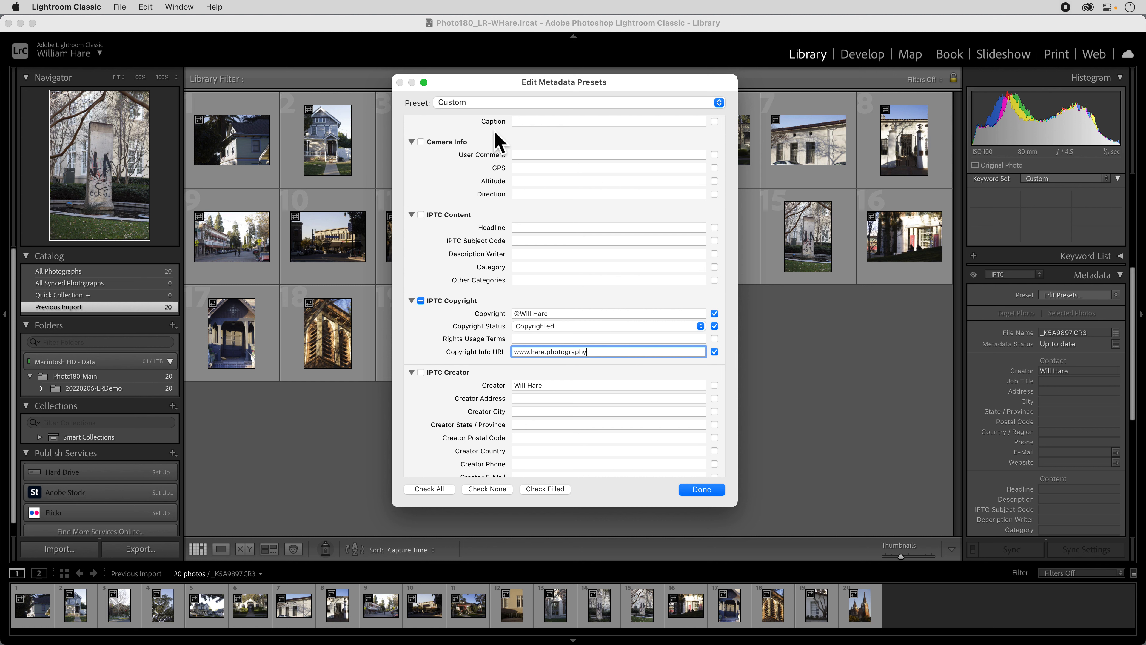
# Save the current settings as a new metadata preset named Copyright and close the preset editor.
pyautogui.click(517, 103)
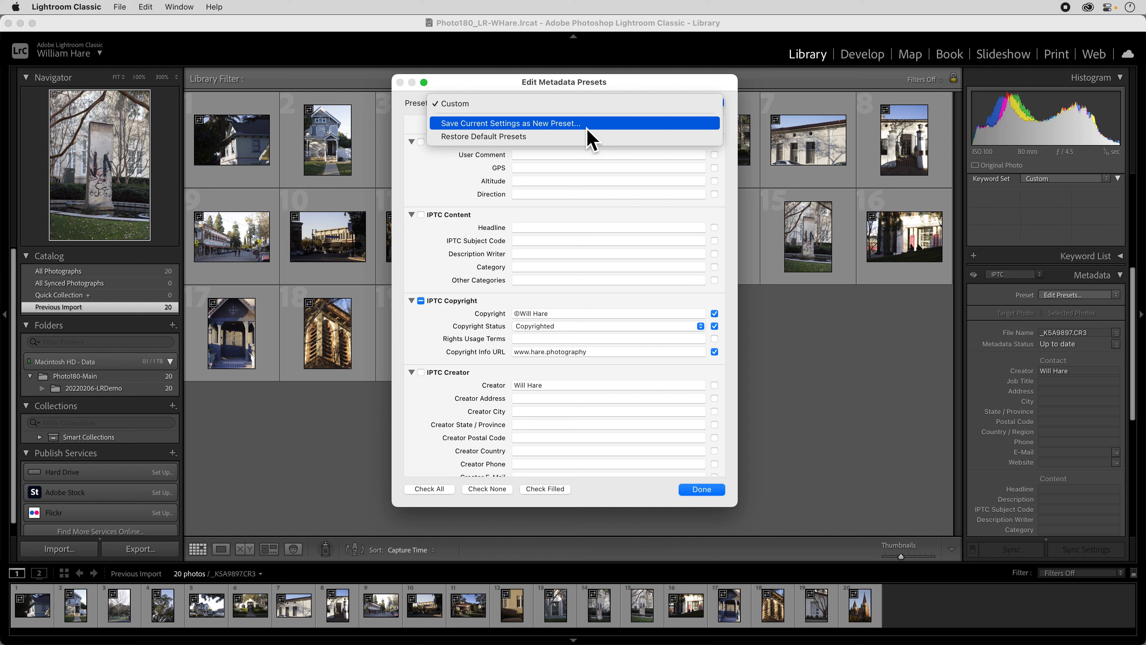
pyautogui.click(526, 129)
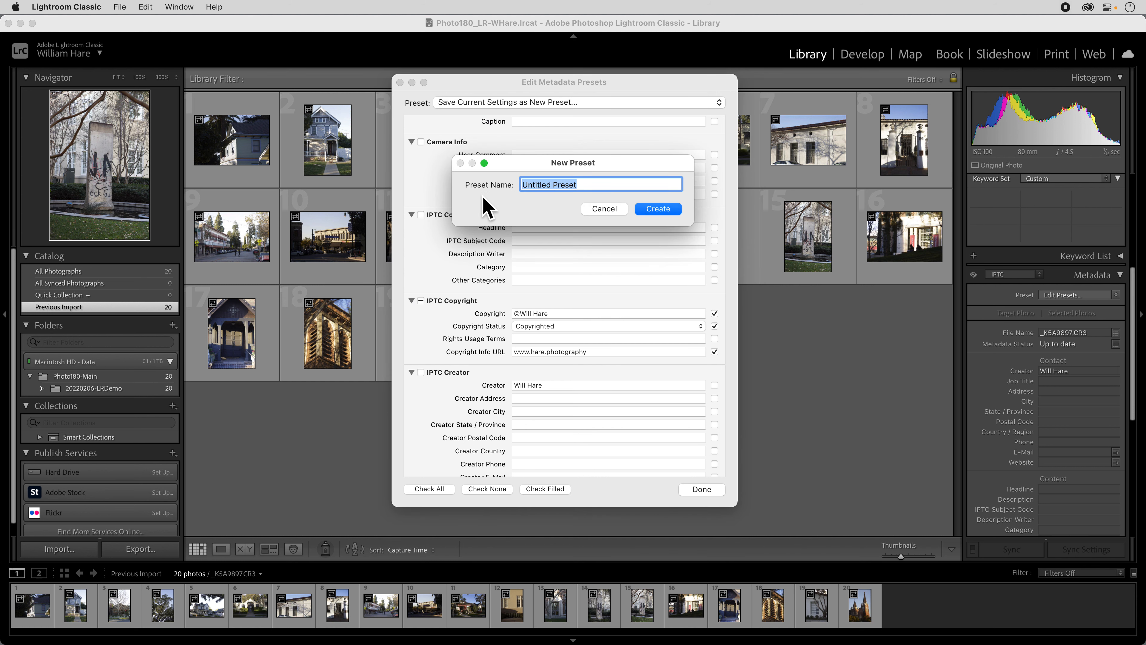
pyautogui.write('Copyright')
pyautogui.click(655, 210)
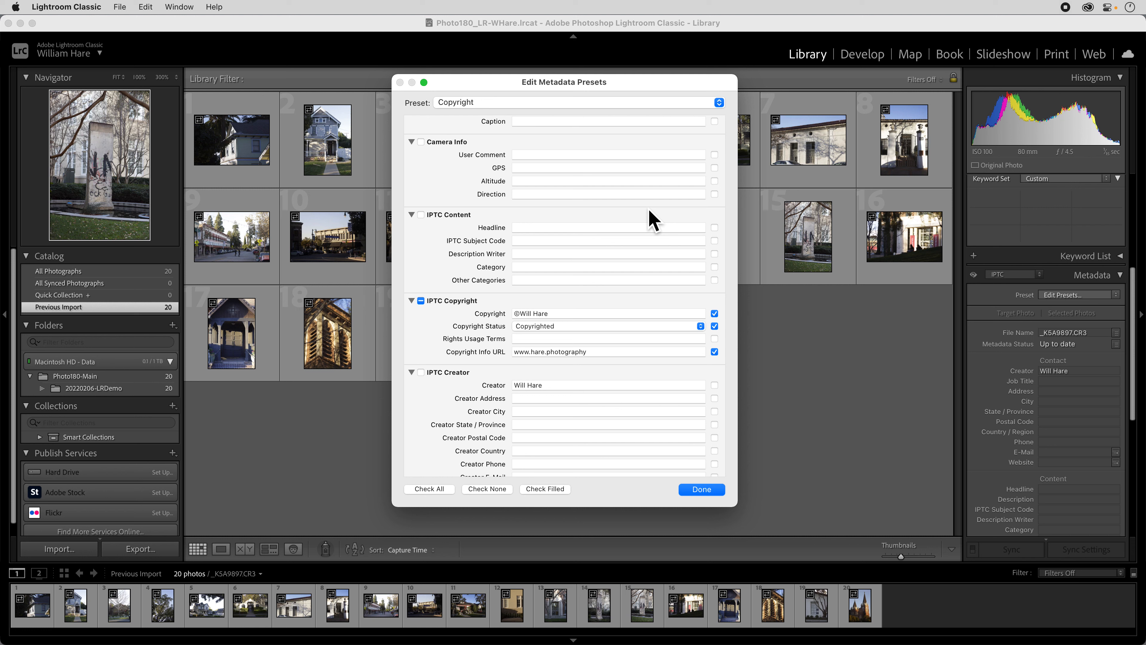
pyautogui.click(689, 494)
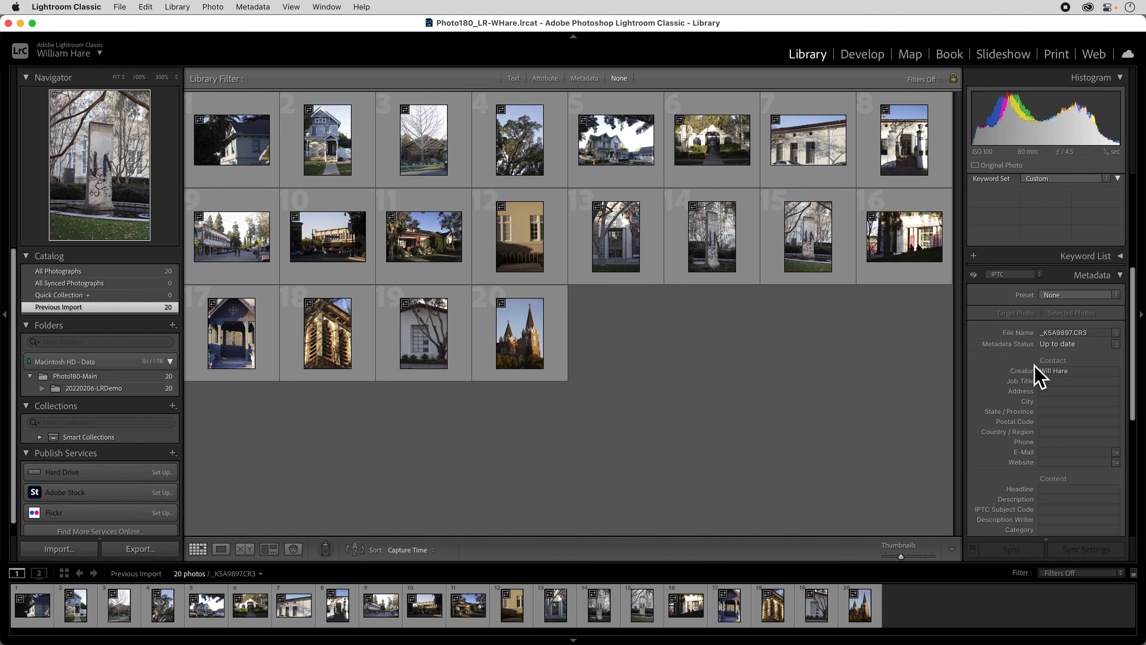
# Apply the Copyright metadata preset to the first photo and check its copyright fields.
pyautogui.click(230, 153)
pyautogui.scroll(-6, 1044, 467)
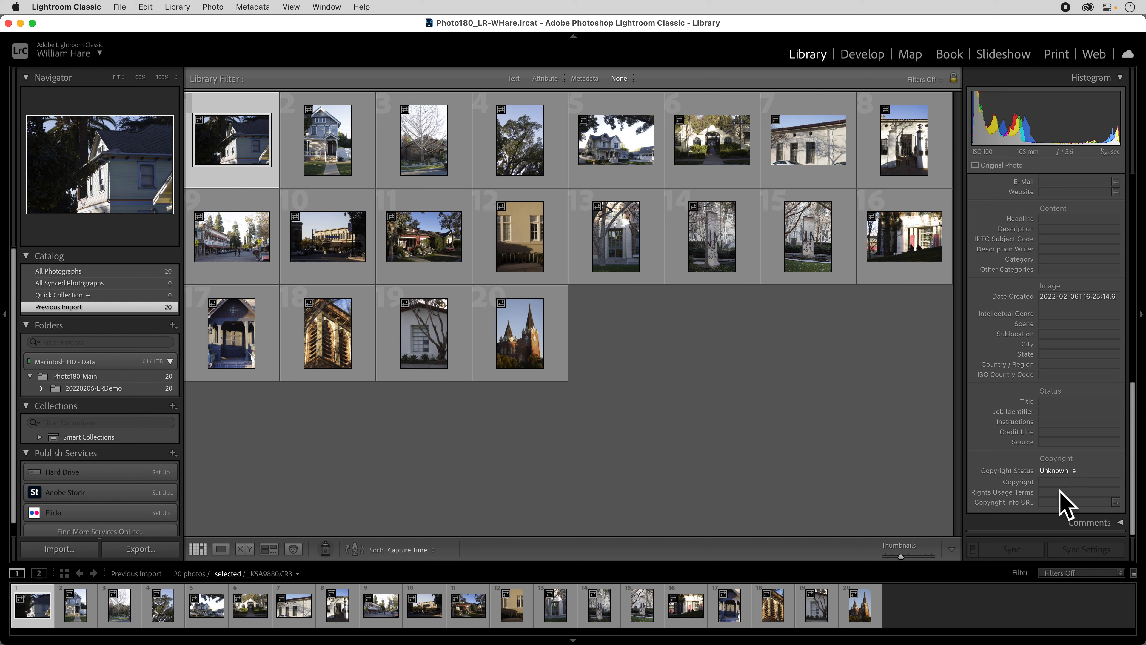
pyautogui.scroll(10, 1044, 297)
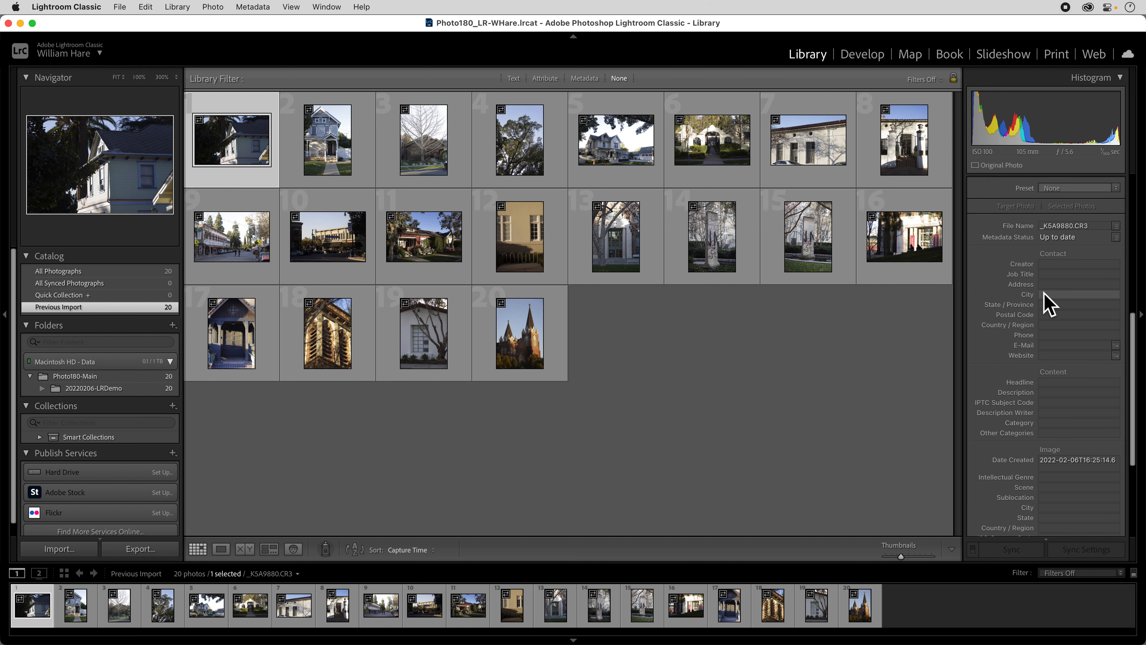
pyautogui.click(1078, 235)
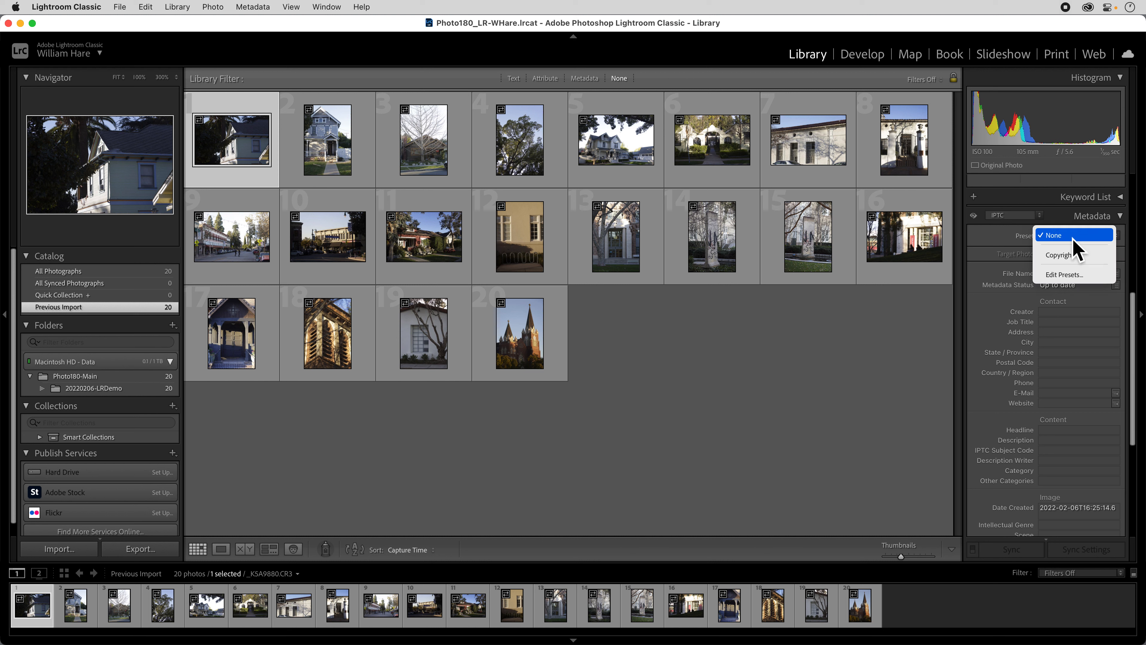
pyautogui.click(1067, 256)
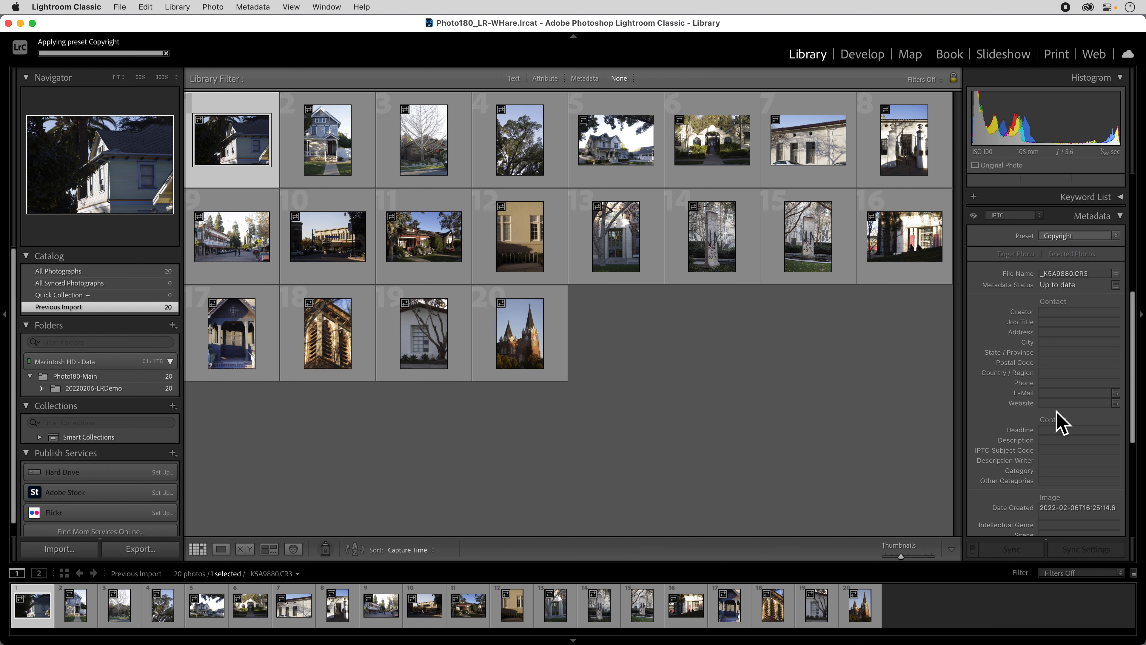
pyautogui.scroll(-10, 1056, 420)
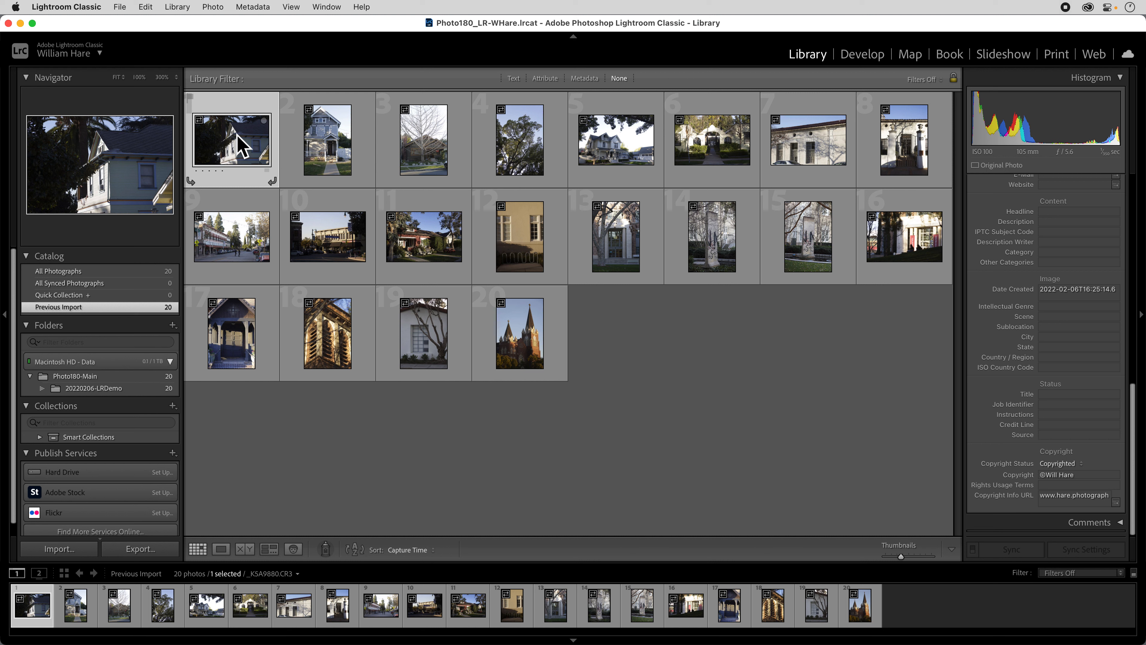
# Synchronize the first photo's copyright notice, Copyrighted status and copyright info URL to all imported photos.
pyautogui.click(322, 139)
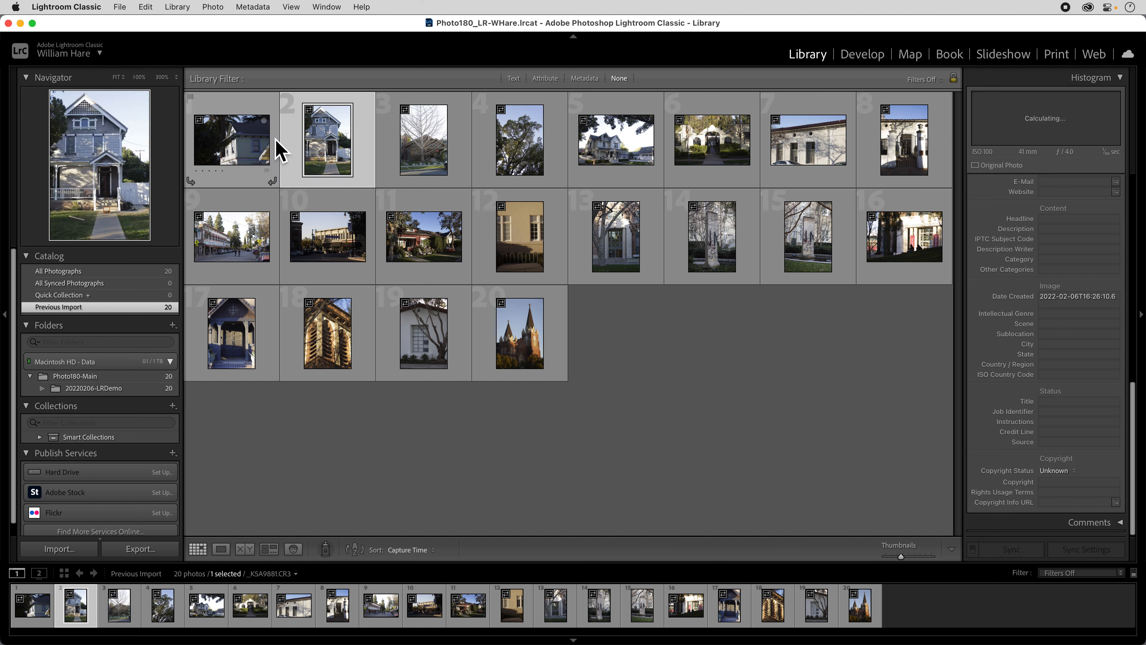
pyautogui.click(239, 137)
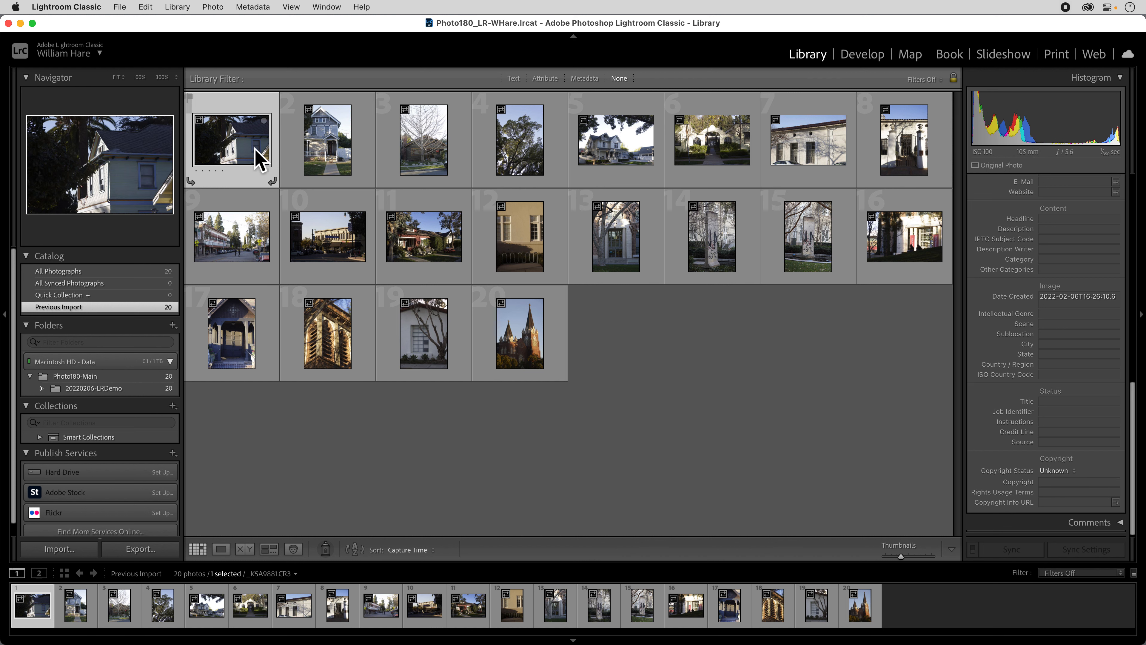
pyautogui.press('super+a')
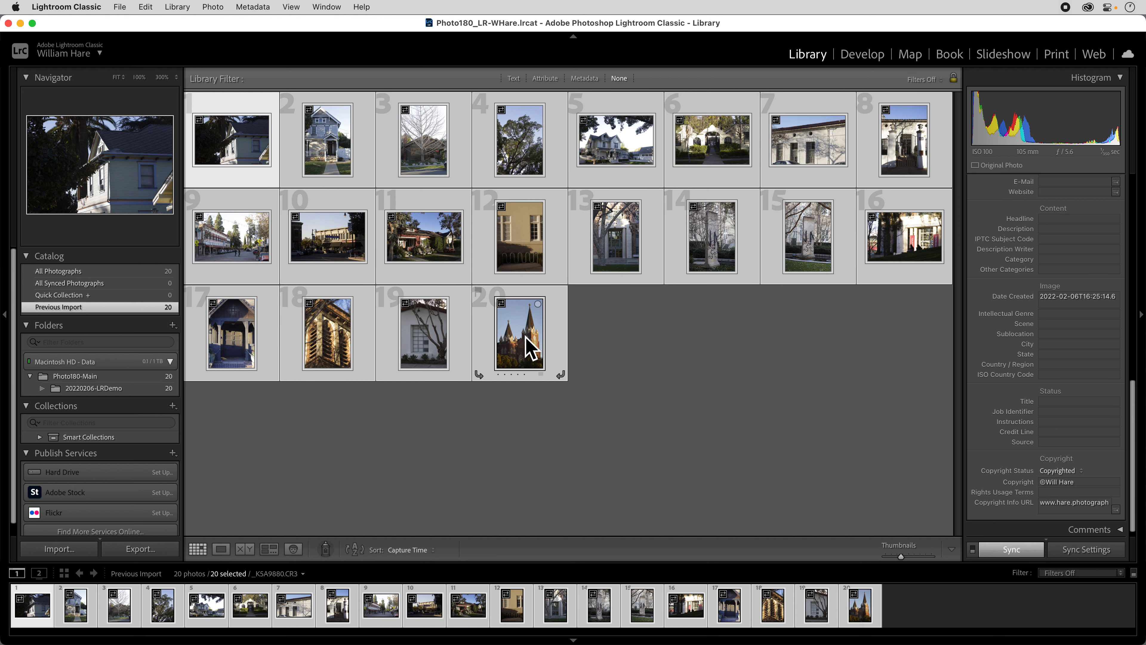
pyautogui.click(1015, 548)
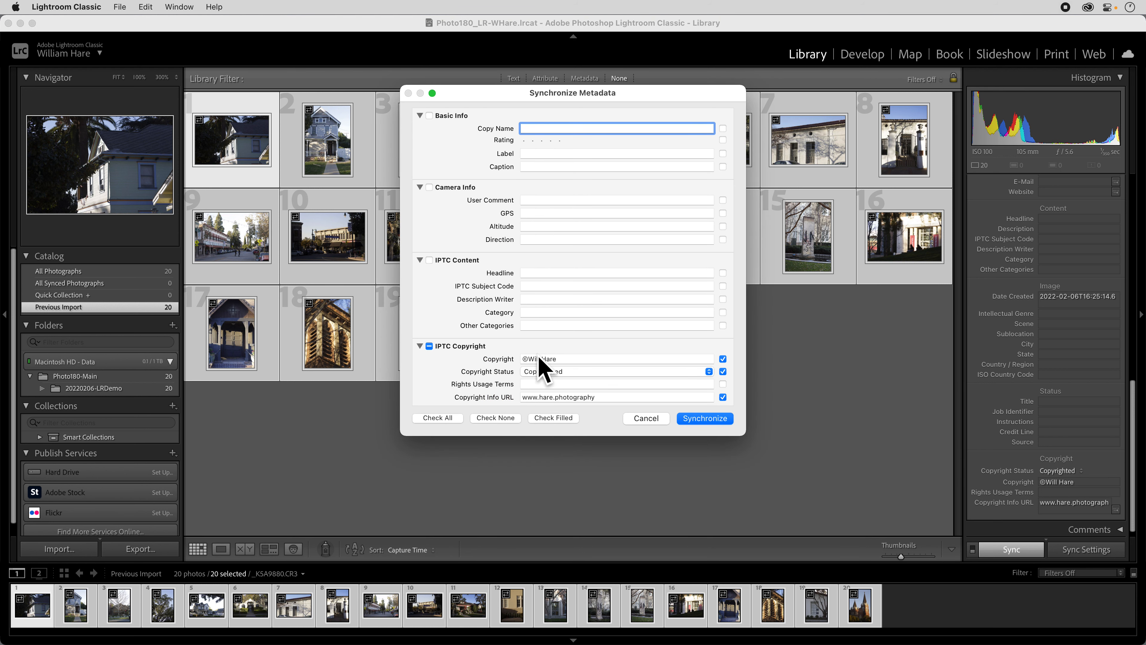
pyautogui.click(699, 421)
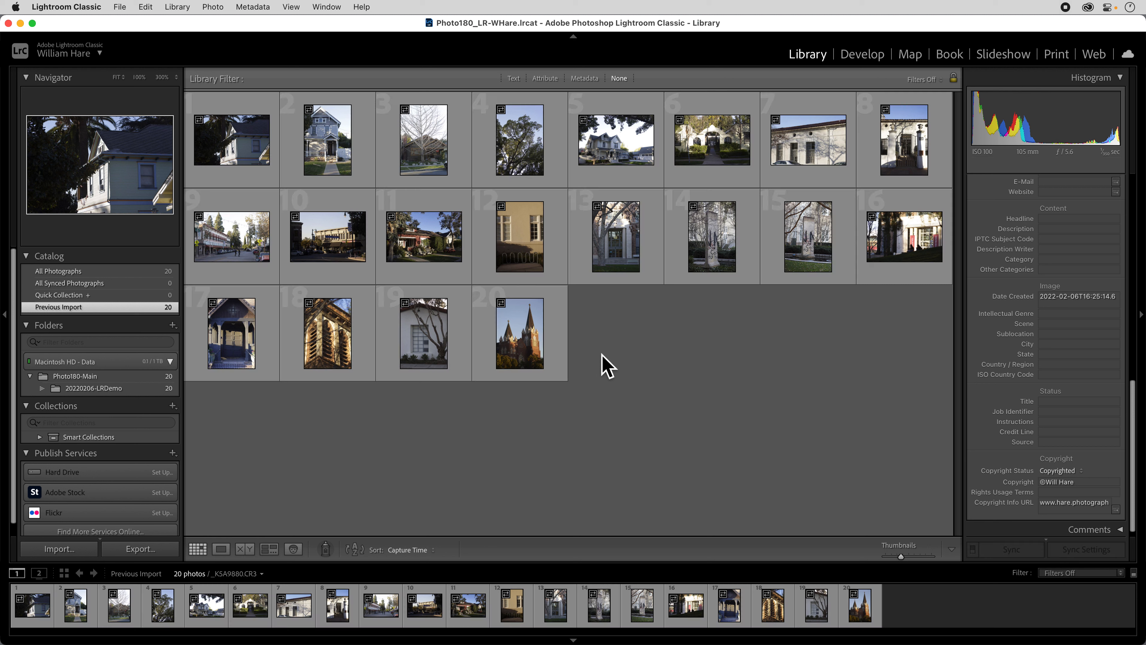
# Check the copyright and contact metadata of the last photo, the twin-spired church.
pyautogui.click(620, 364)
pyautogui.click(519, 347)
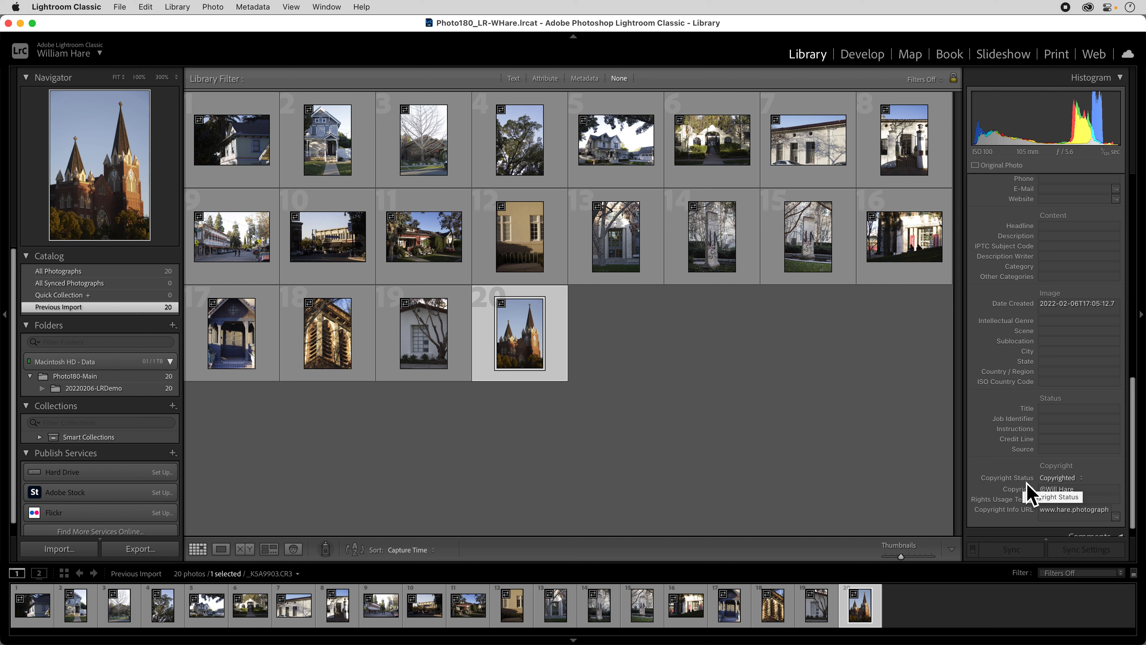
pyautogui.scroll(15, 1031, 376)
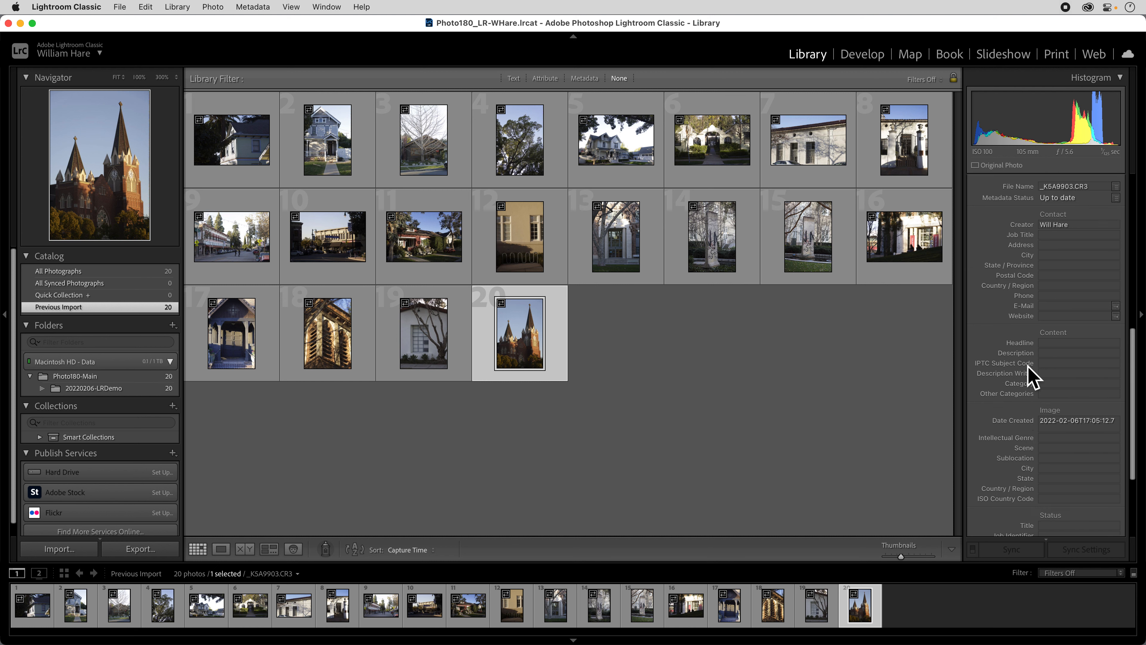
# Open the photo import window, choose the Copyright metadata preset to apply during import, and cancel the import.
pyautogui.click(69, 551)
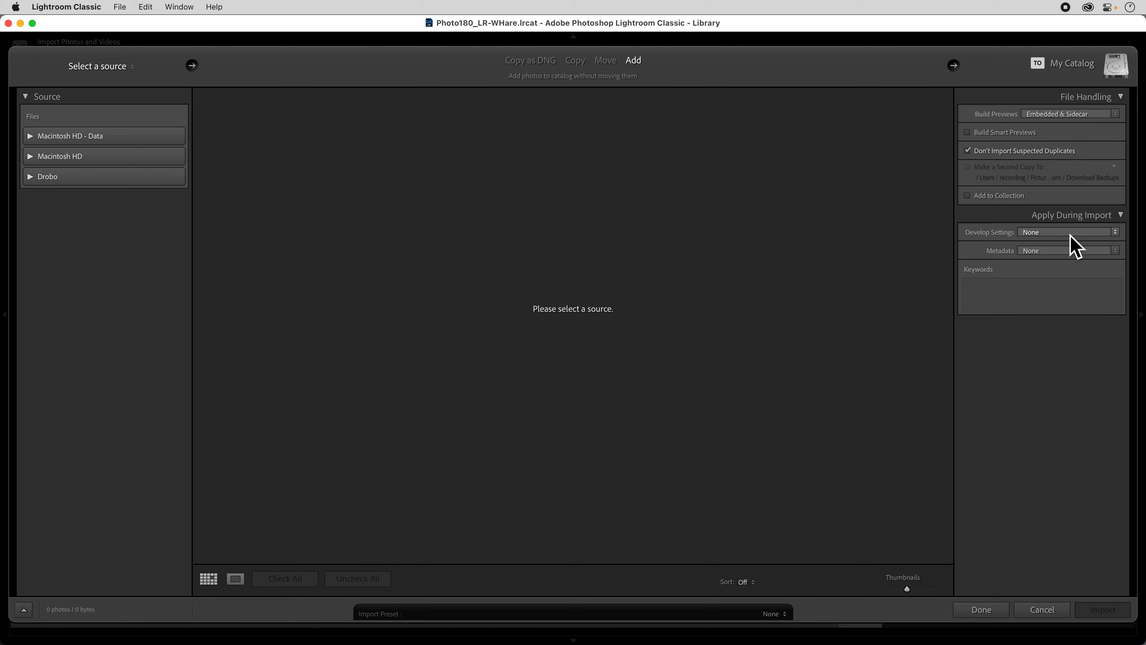
pyautogui.click(1051, 251)
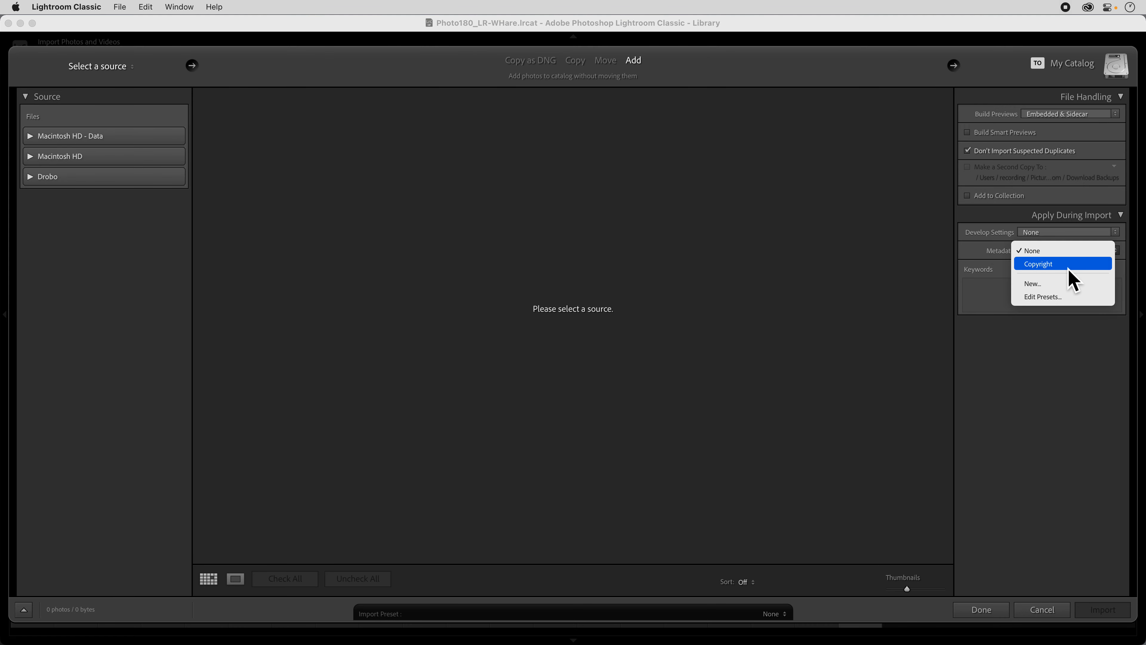
pyautogui.click(1038, 266)
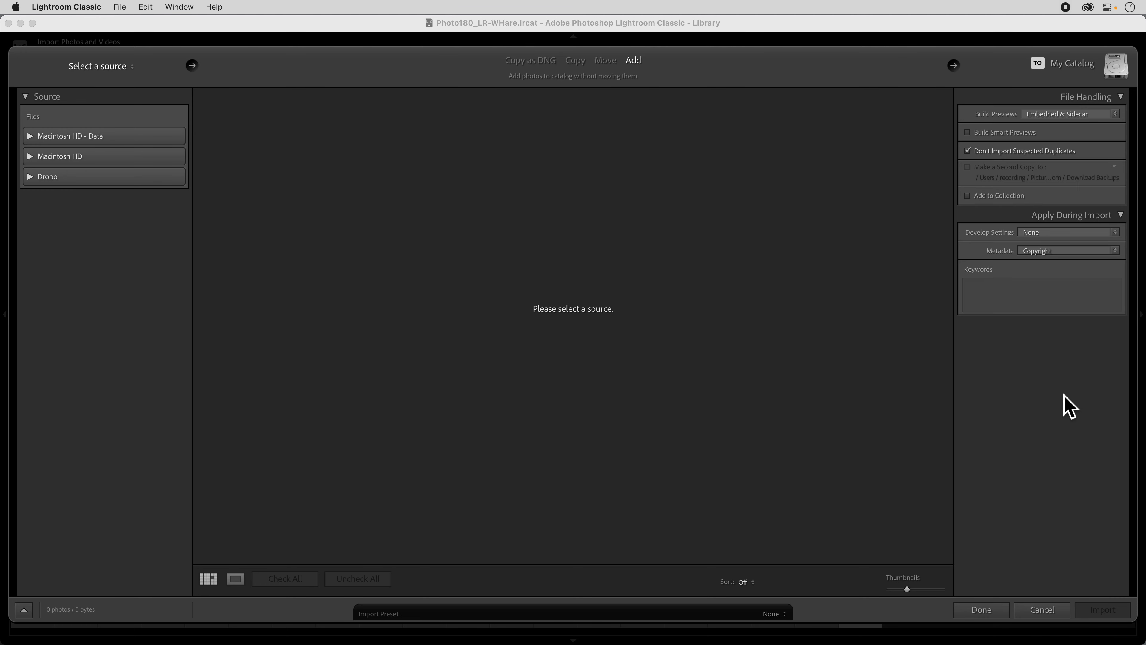
pyautogui.click(1041, 611)
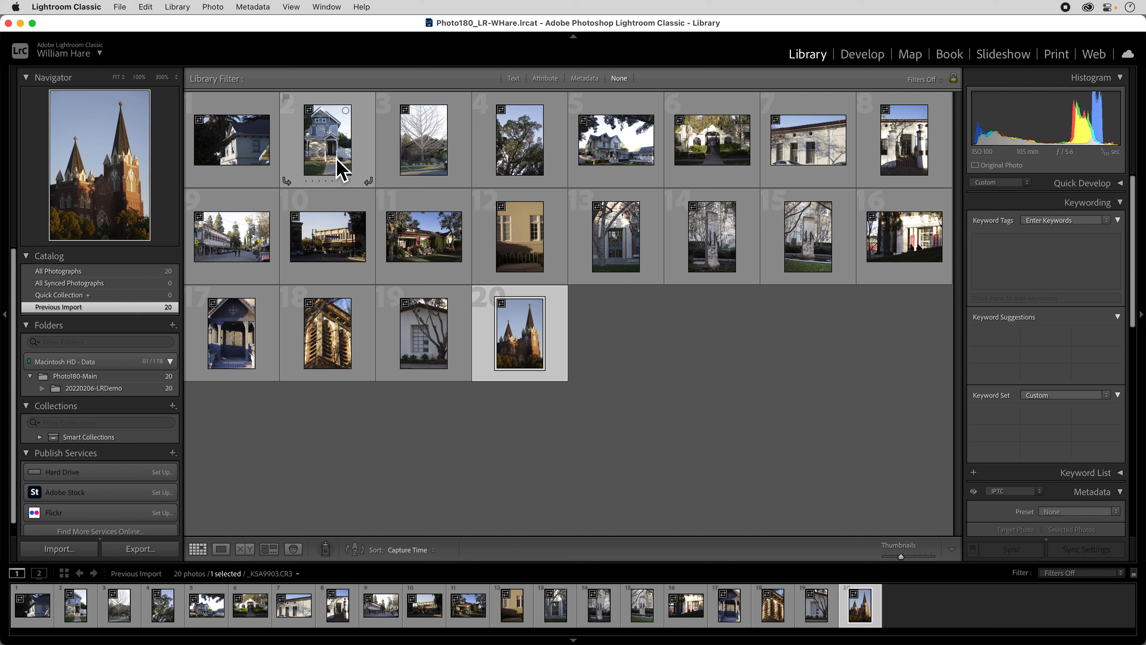
# Add the keywords house, sunlight and old towne to the first photo.
pyautogui.click(244, 153)
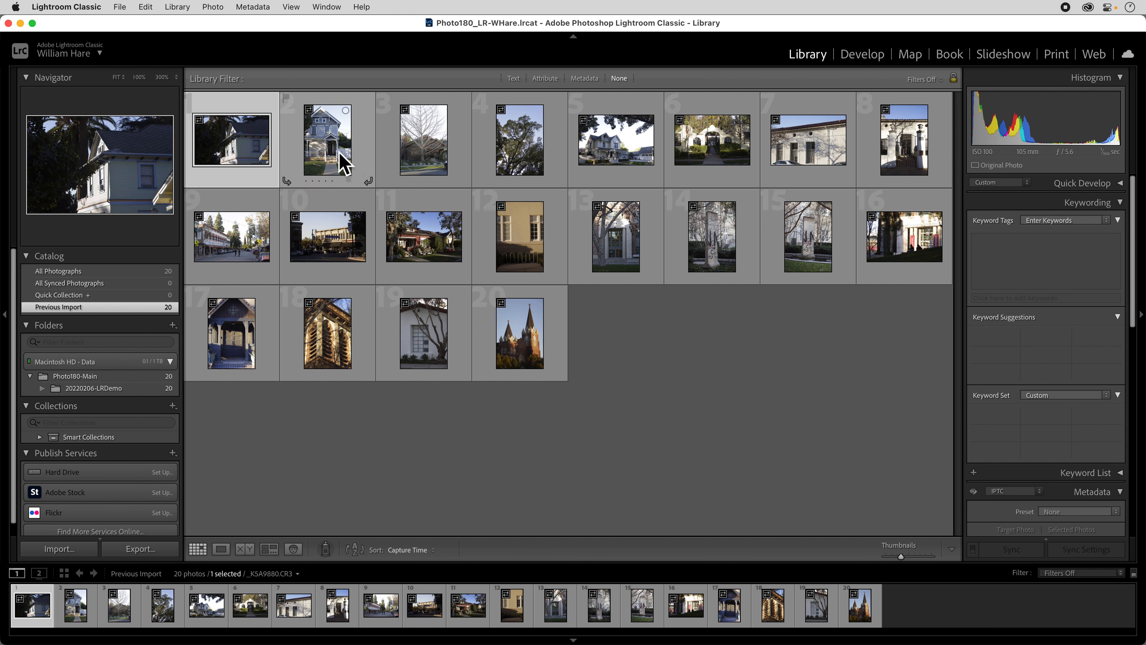
pyautogui.click(1018, 255)
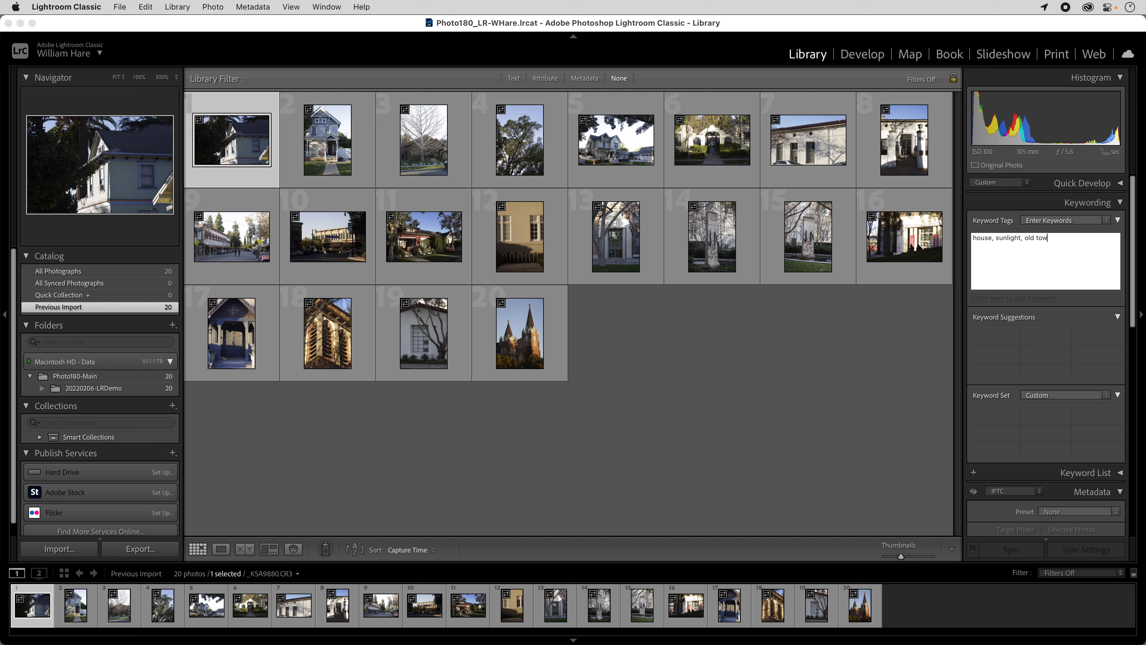
pyautogui.press('Return')
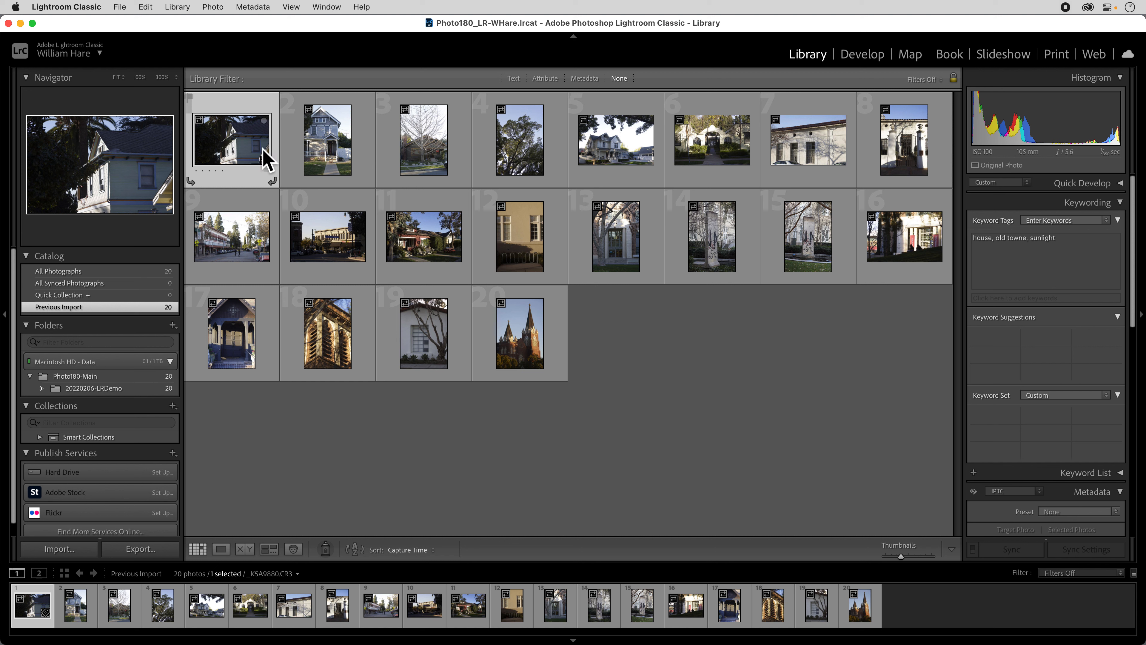
# Compare the first two photos' keywords and add the suggested keywords sunlight, old towne and house to the second photo.
pyautogui.click(319, 154)
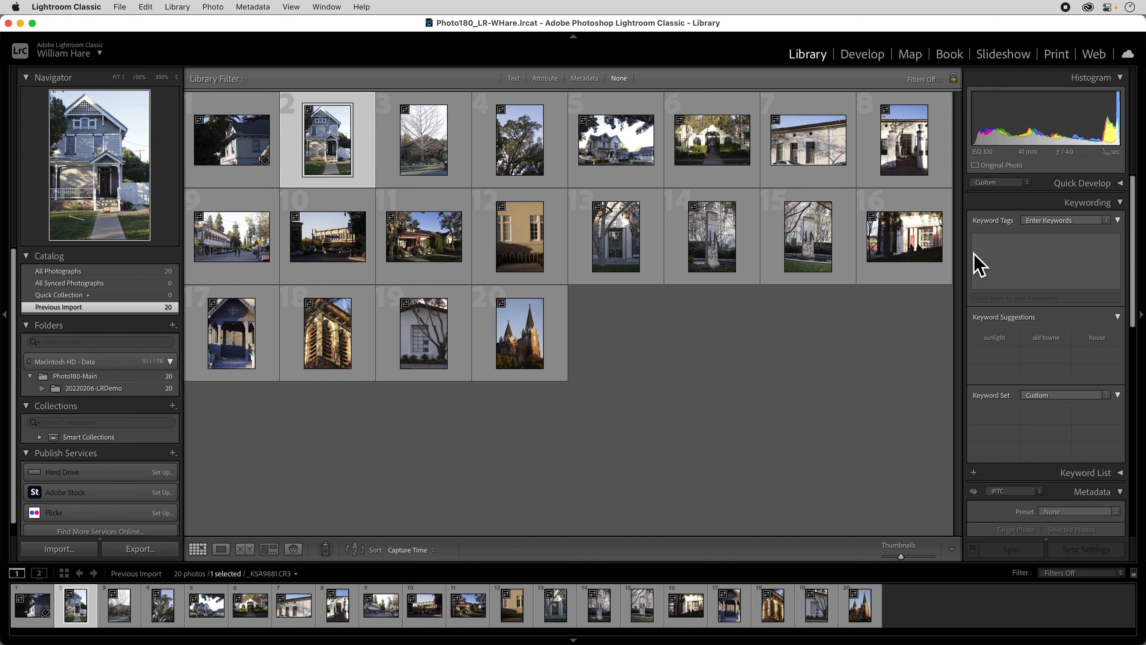
pyautogui.click(233, 149)
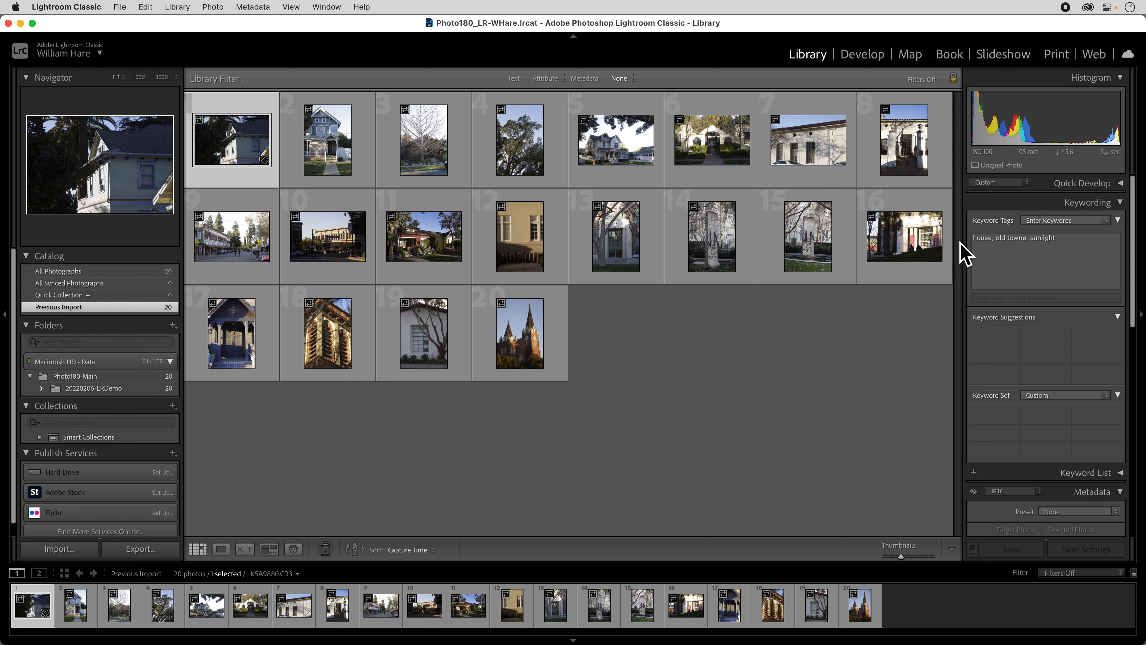
pyautogui.click(329, 145)
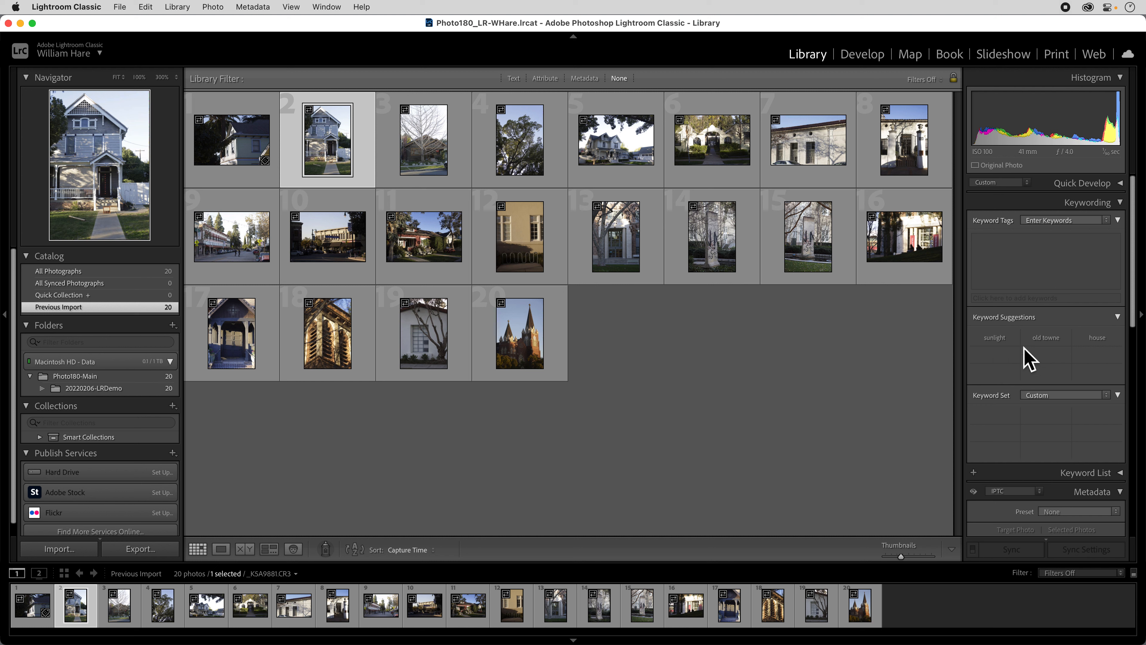
pyautogui.click(1010, 341)
pyautogui.click(1002, 342)
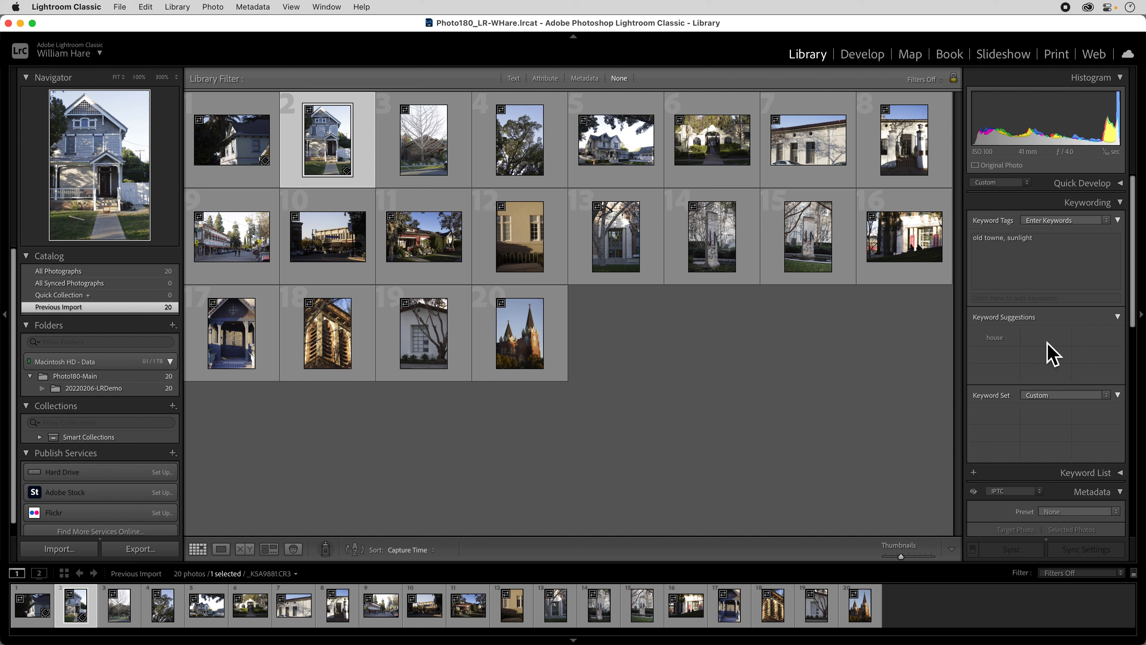
pyautogui.click(997, 340)
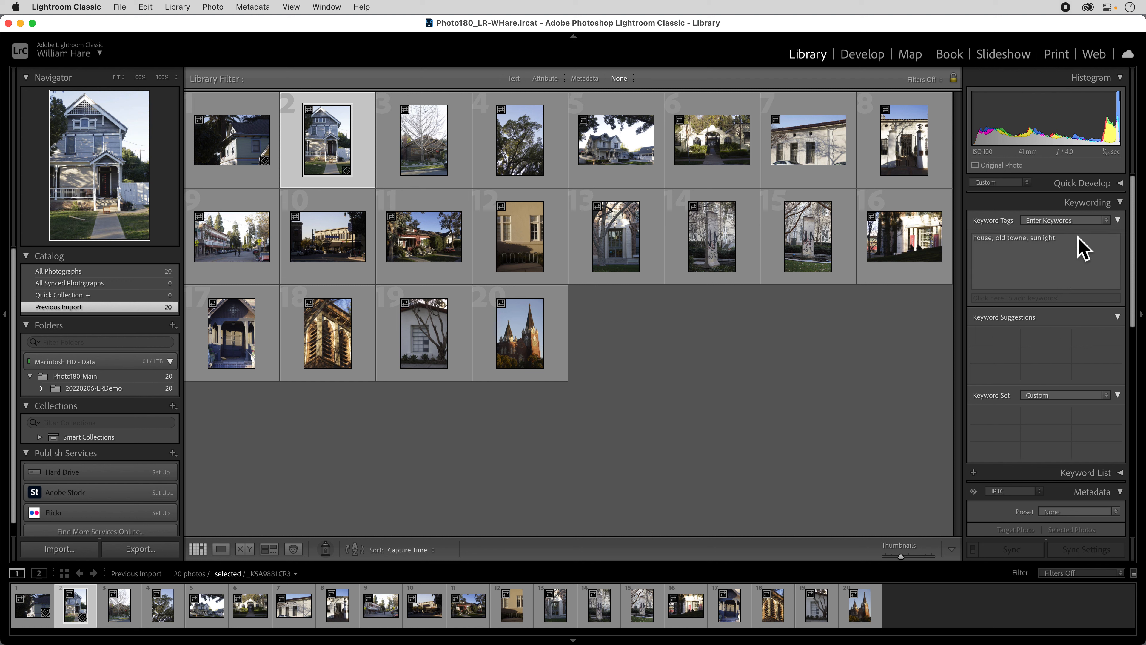
# Add the new keyword shadows to the second photo's existing keywords.
pyautogui.click(1076, 249)
pyautogui.write(', ')
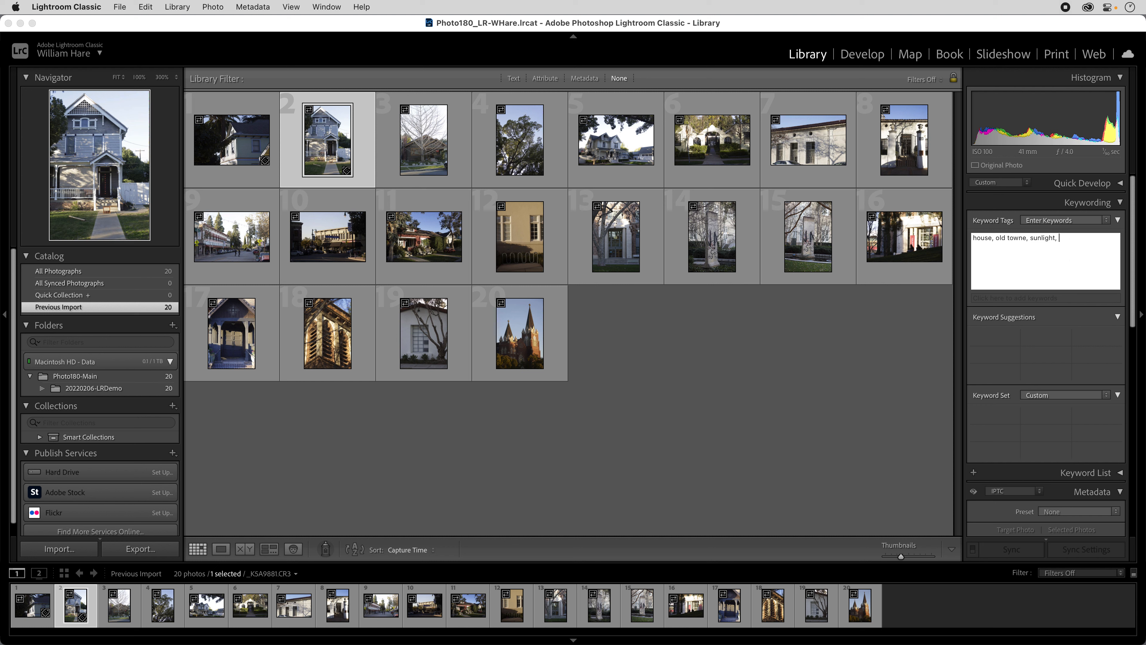
pyautogui.write('shadows')
pyautogui.press('Return')
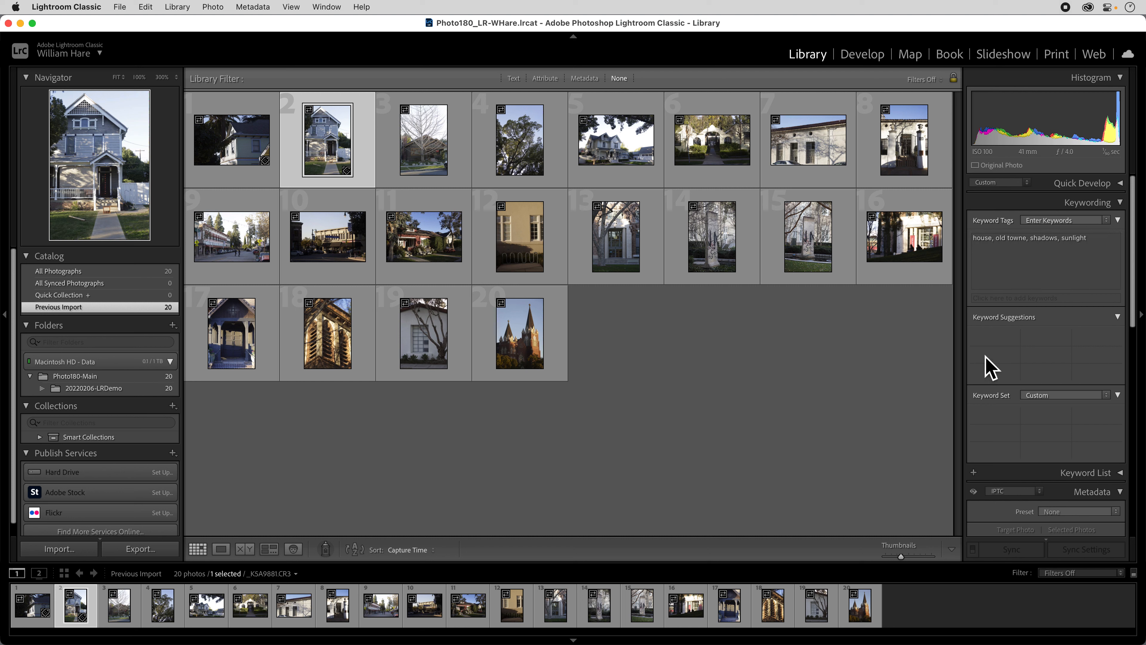
# Add the suggested keywords house and old towne plus the new keyword tree to the third photo.
pyautogui.click(435, 151)
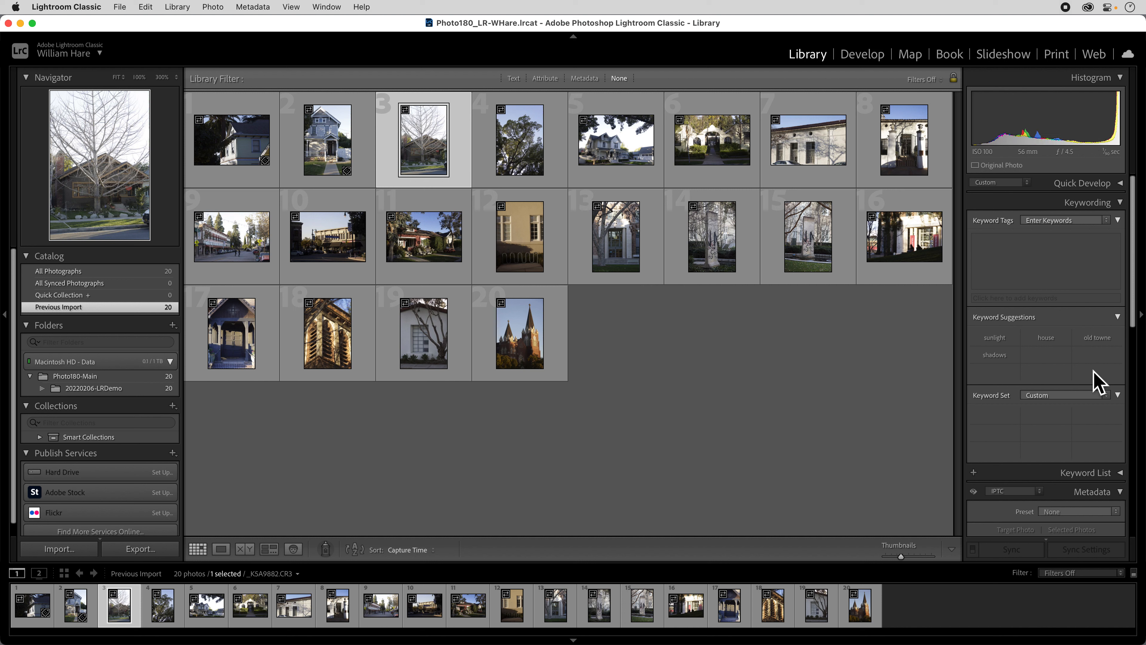
pyautogui.click(1047, 343)
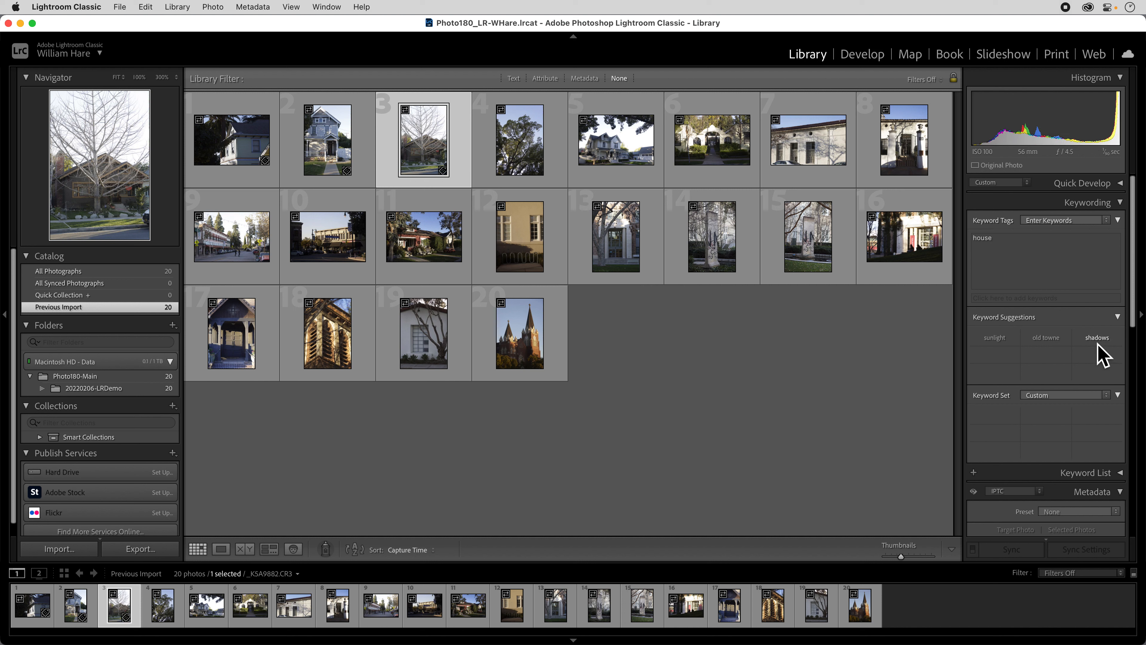
pyautogui.click(1053, 343)
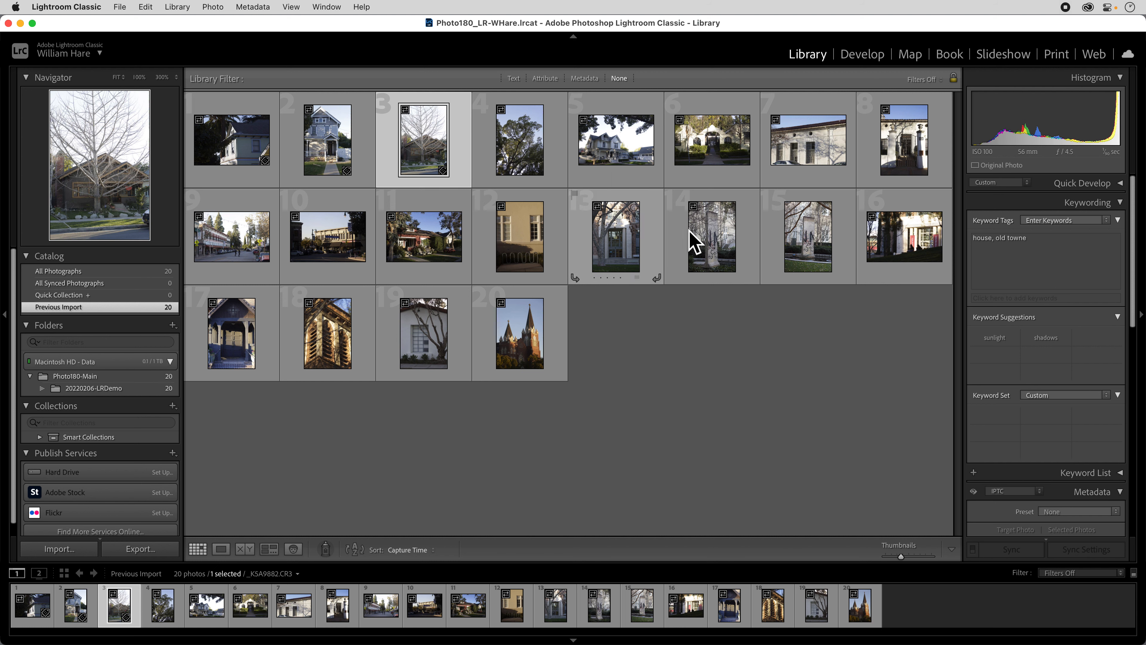
pyautogui.click(1048, 251)
pyautogui.write(', tree')
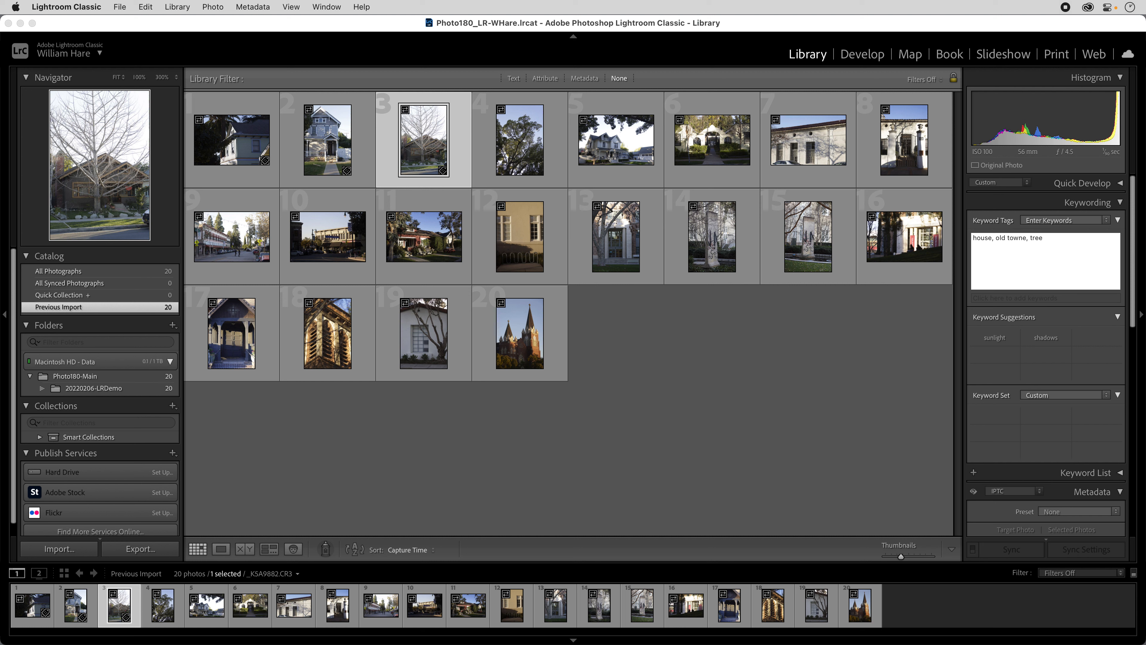
pyautogui.press('Return')
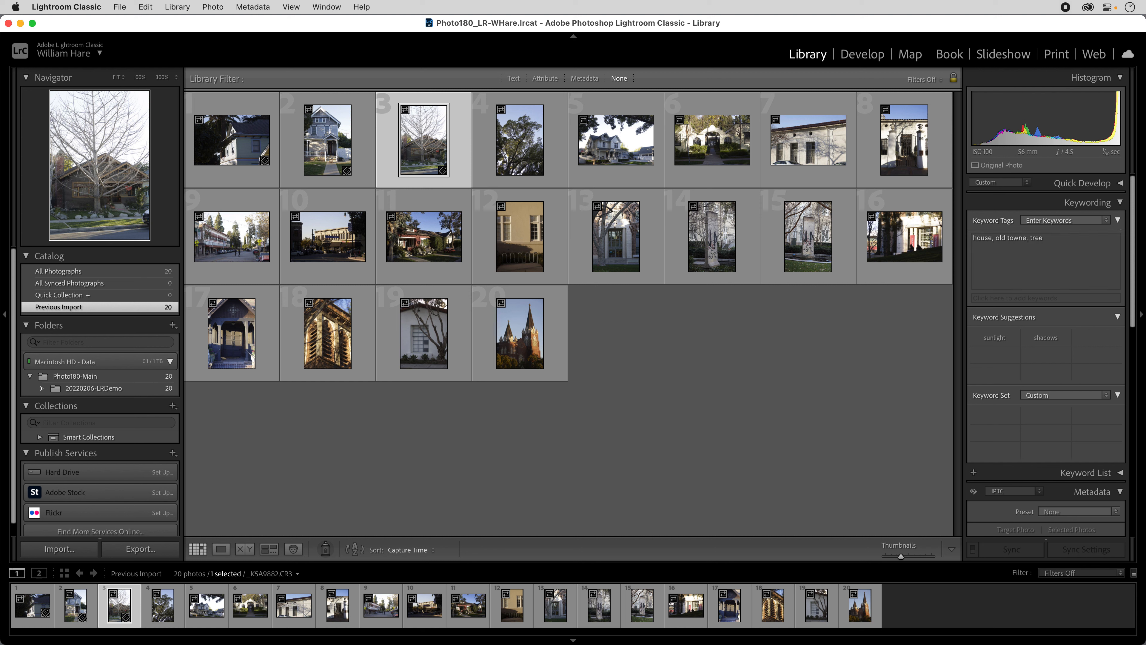
# Add the suggested keywords house, old towne and tree to the fourth photo.
pyautogui.click(521, 153)
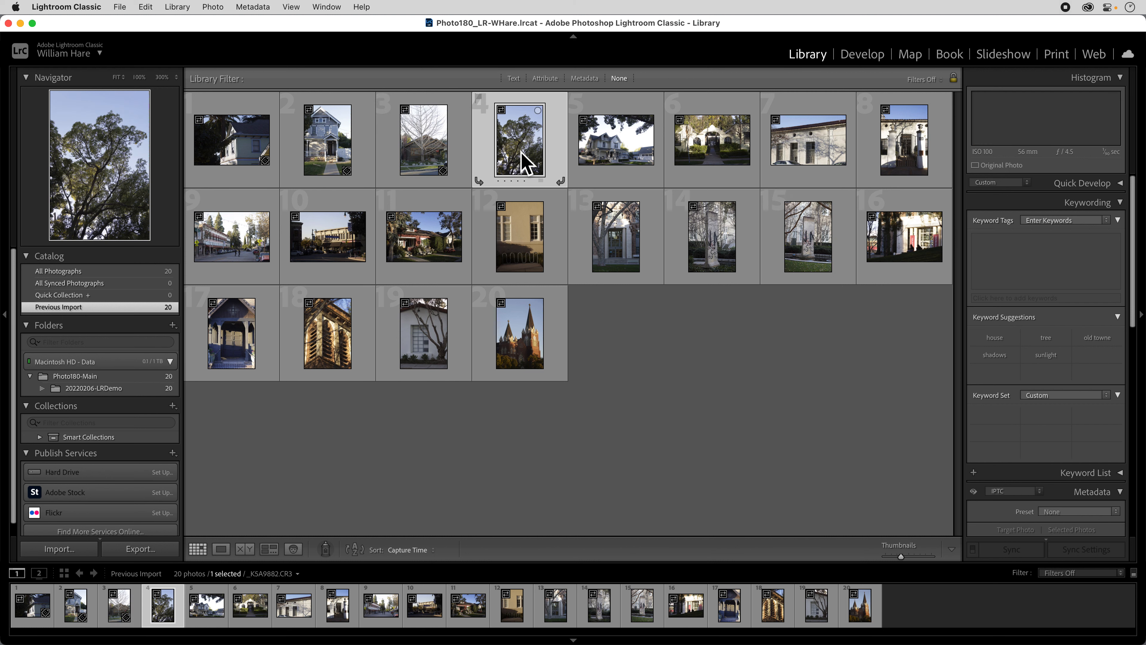
pyautogui.click(1021, 340)
pyautogui.click(1079, 344)
pyautogui.click(1051, 339)
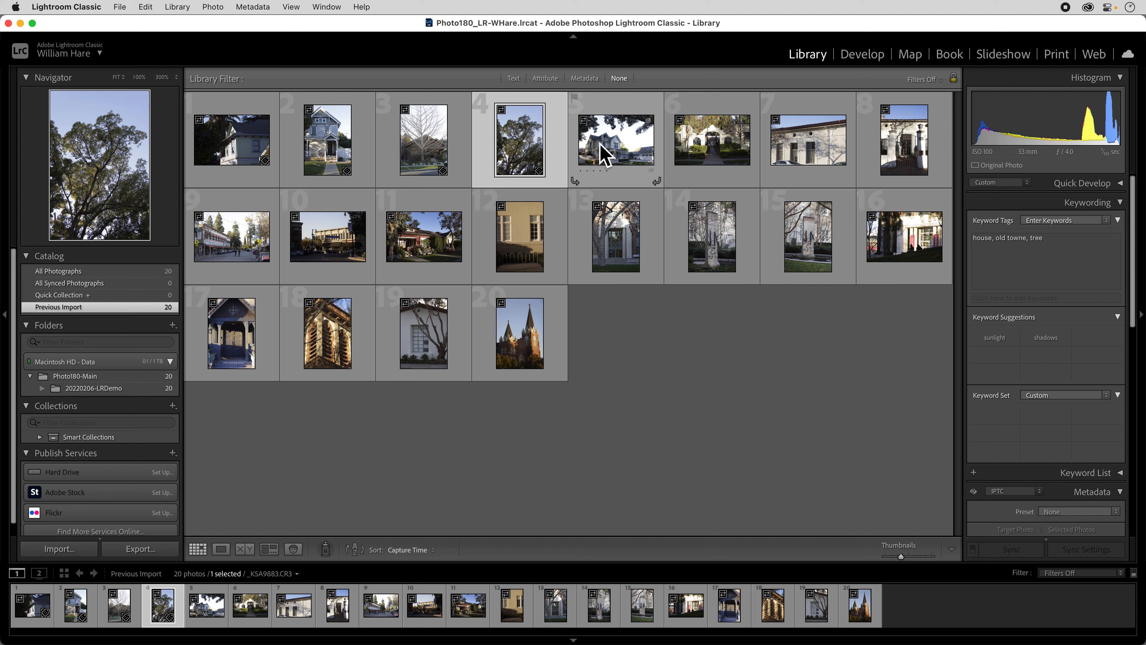
# Add the suggested keywords house, tree and old towne to the fifth and eleventh photos together.
pyautogui.click(605, 155)
pyautogui.keyDown('super'); pyautogui.click(419, 246); pyautogui.keyUp('super')
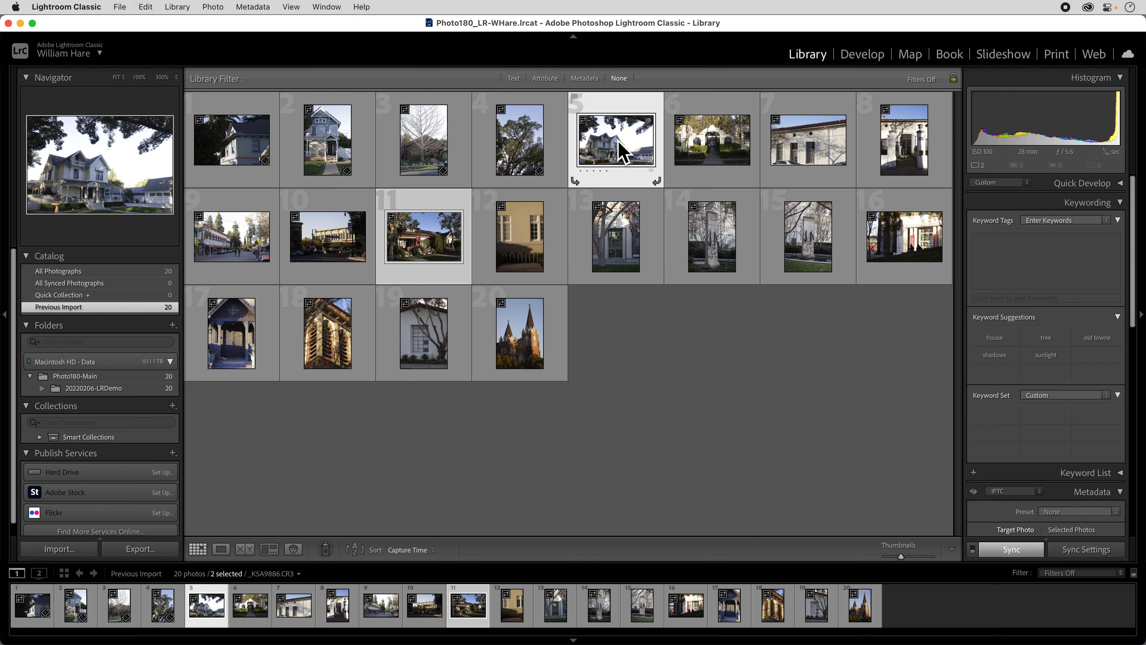
pyautogui.click(676, 411)
pyautogui.click(623, 155)
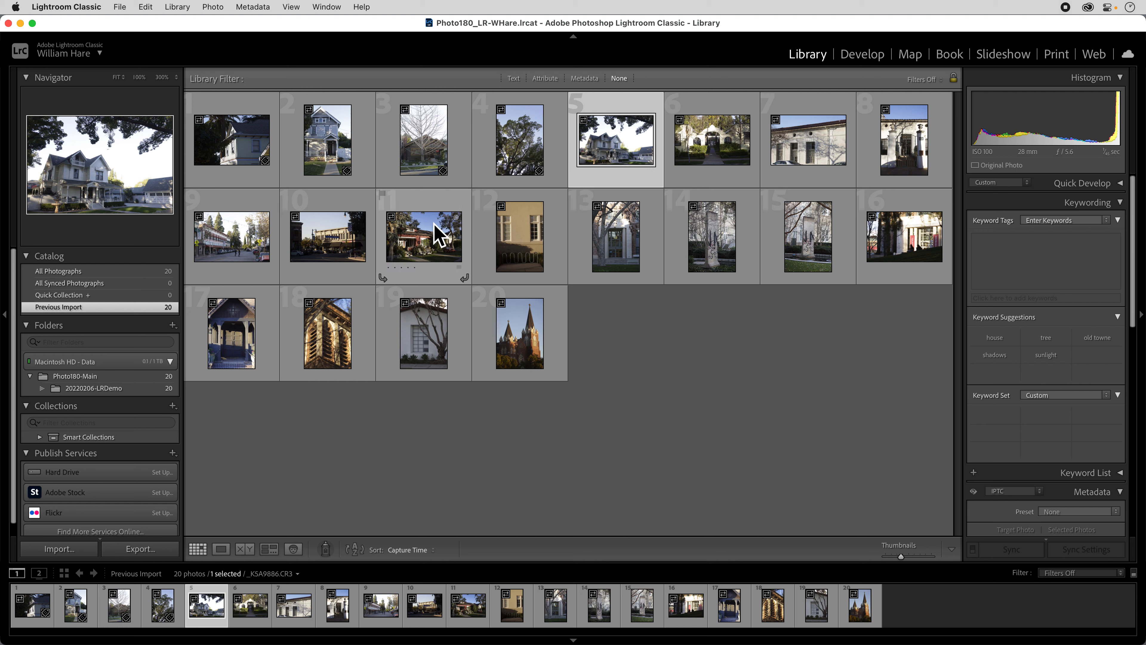
pyautogui.keyDown('super'); pyautogui.click(423, 236); pyautogui.keyUp('super')
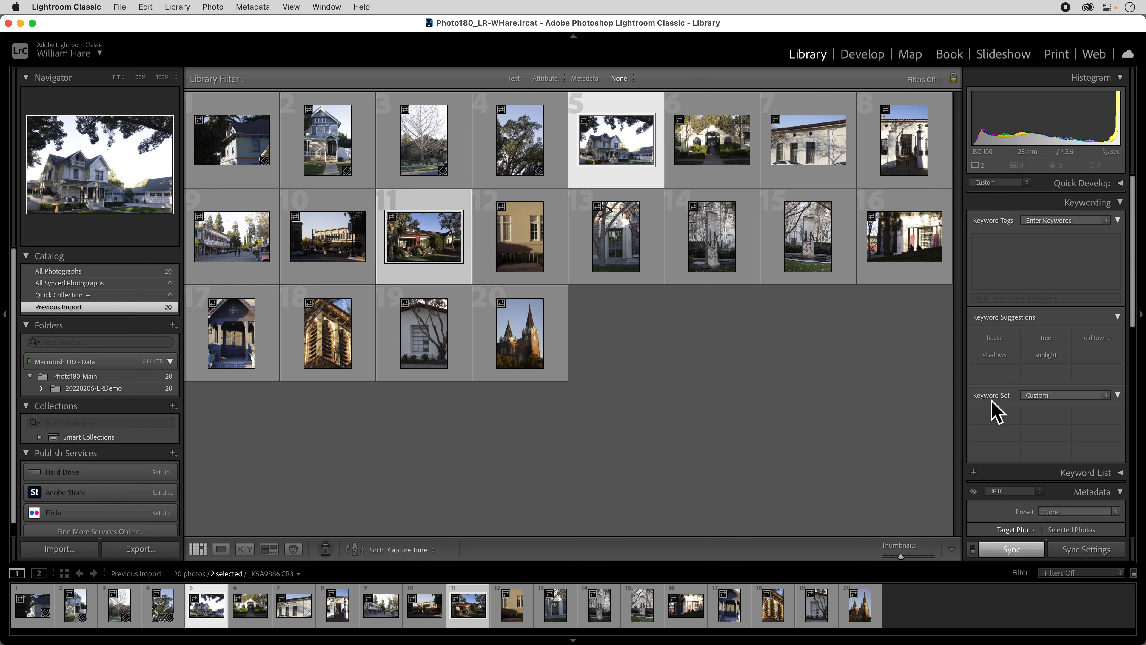
pyautogui.click(1006, 343)
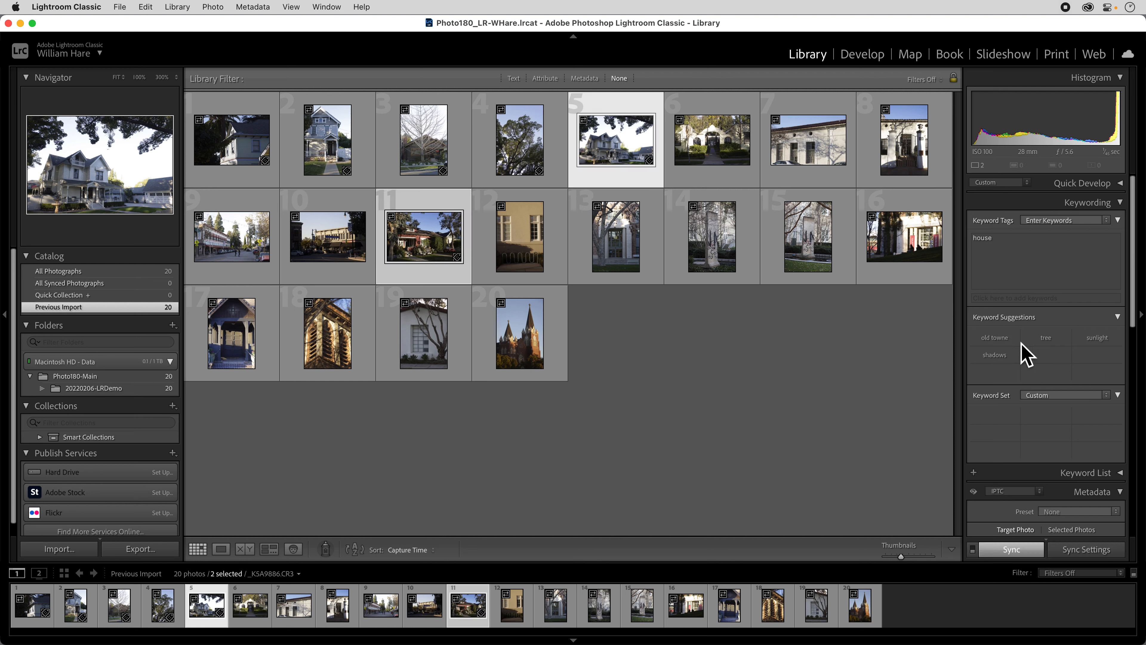
pyautogui.click(1040, 344)
pyautogui.click(1003, 345)
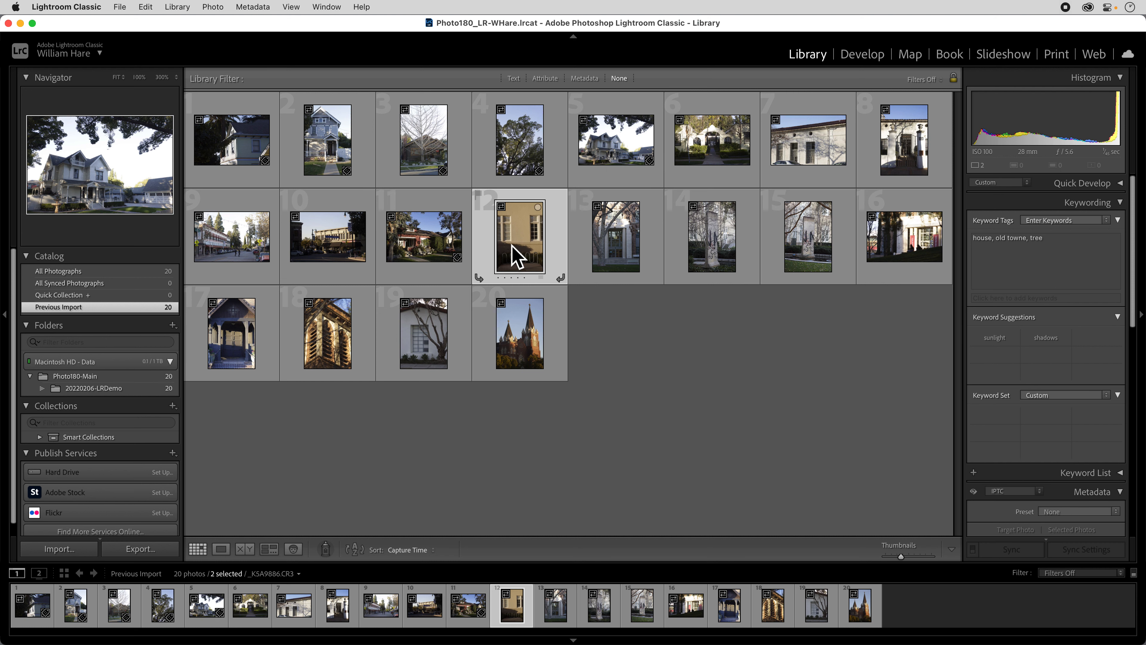
# Add the suggested keyword sunlight to the eleventh photo only.
pyautogui.click(440, 251)
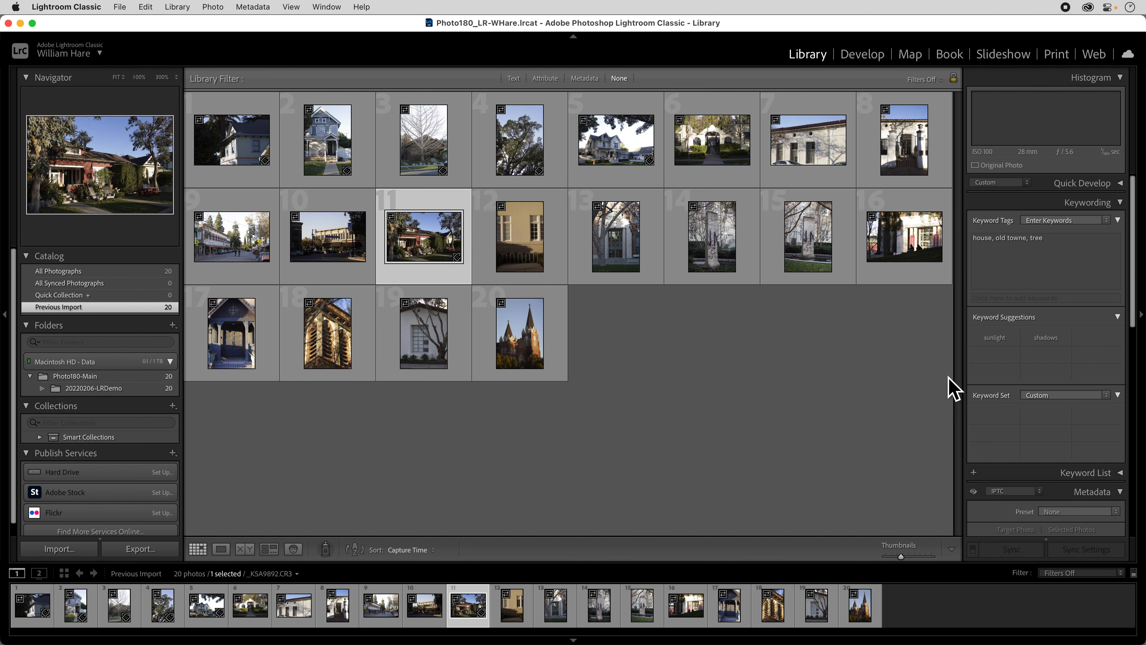
pyautogui.click(994, 343)
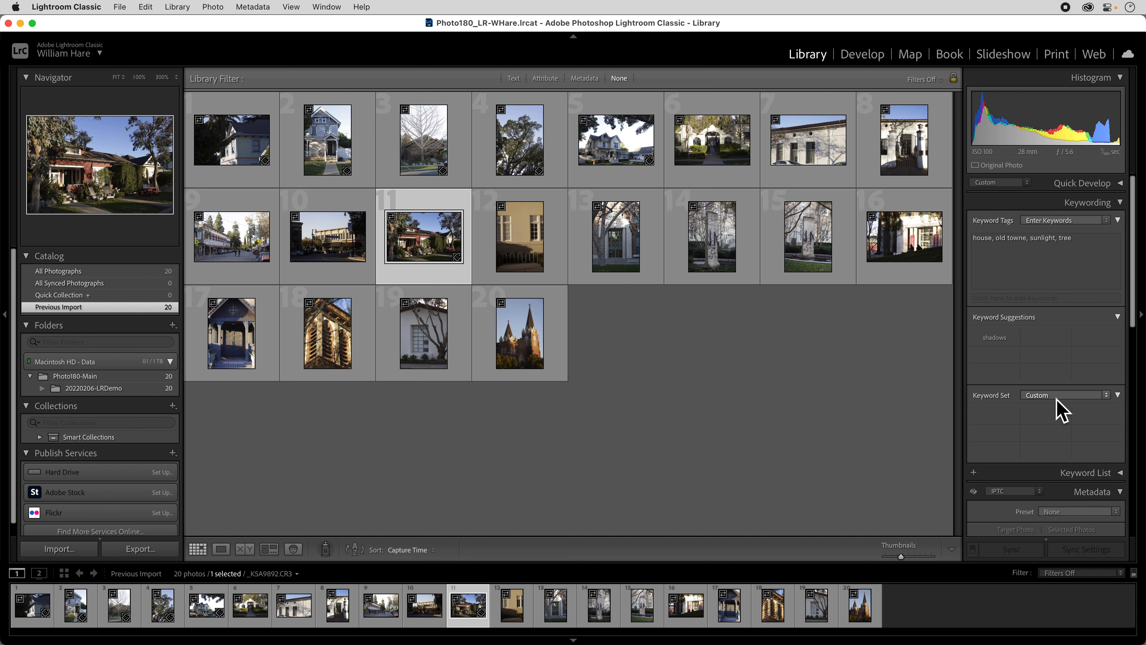
# Review the available keyword set presets and the custom set's editor, and close it without changes.
pyautogui.click(1082, 396)
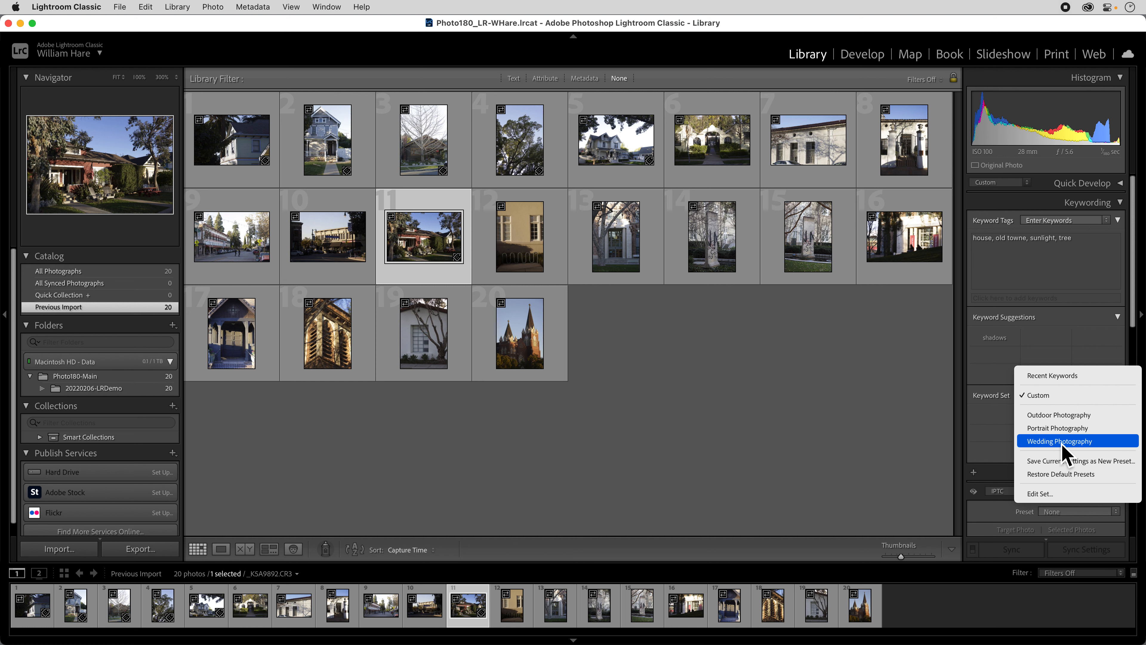
pyautogui.click(1054, 498)
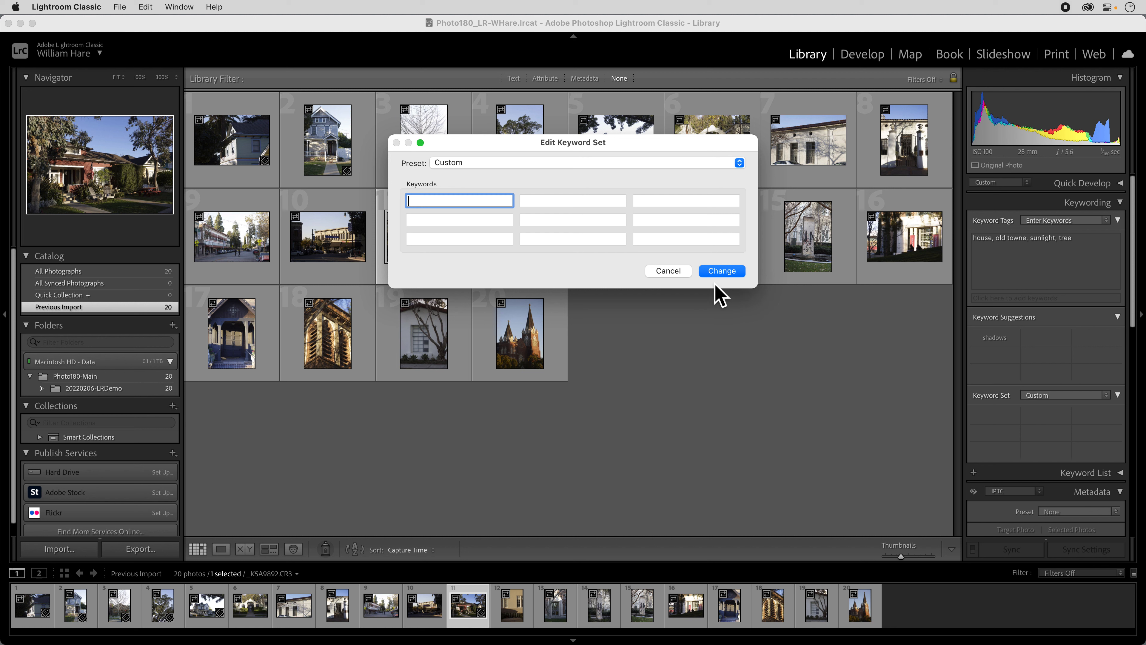
pyautogui.click(679, 273)
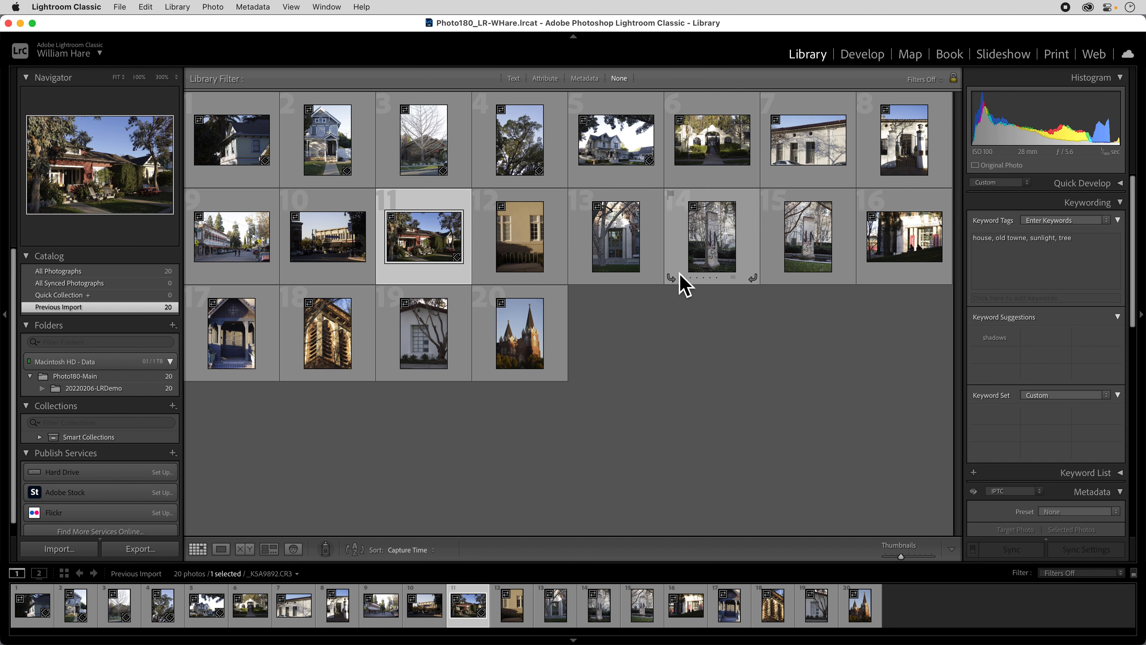